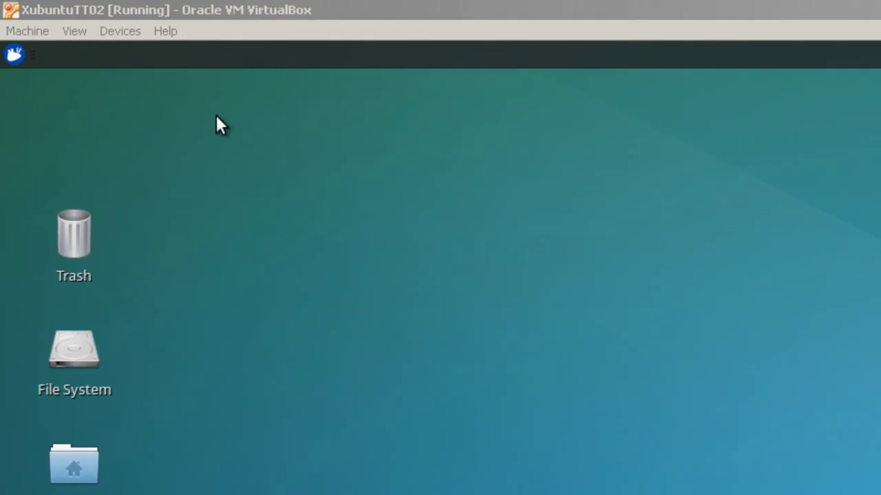
# Install xrdp in a new terminal with sudo apt-get install xrdp, confirming the package installation
pyautogui.click(14, 55)
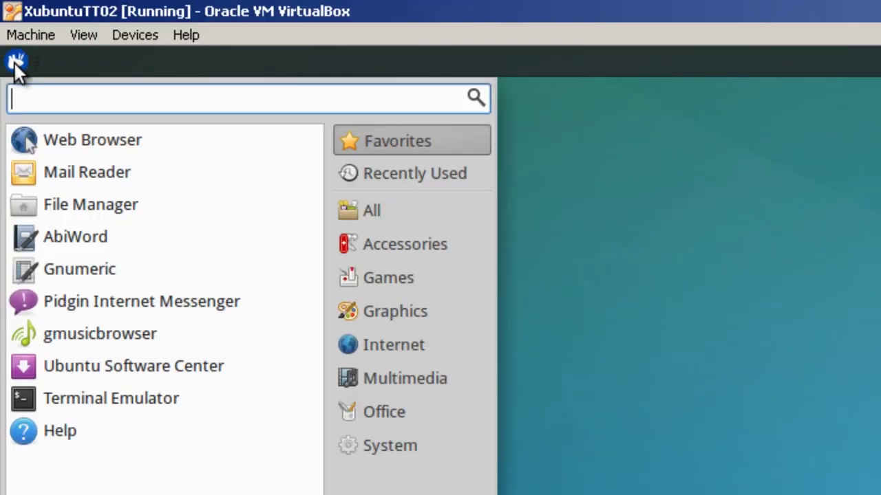
pyautogui.click(96, 400)
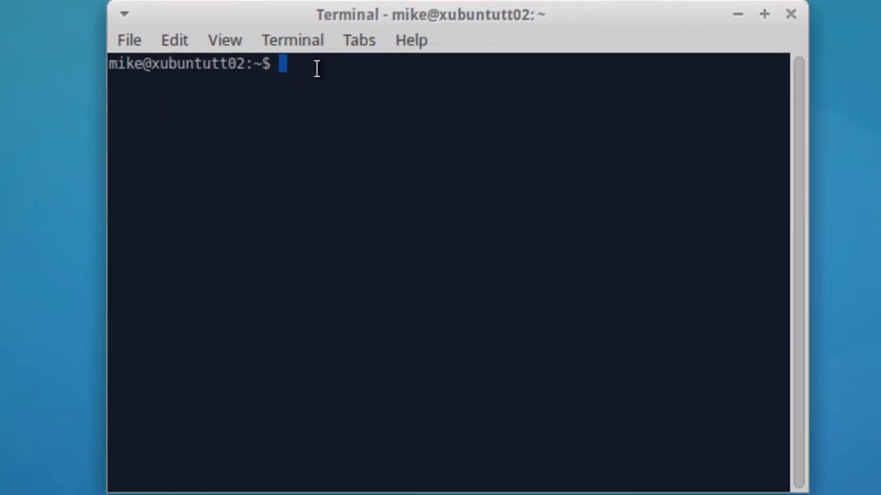
pyautogui.write('sudo apt-get ')
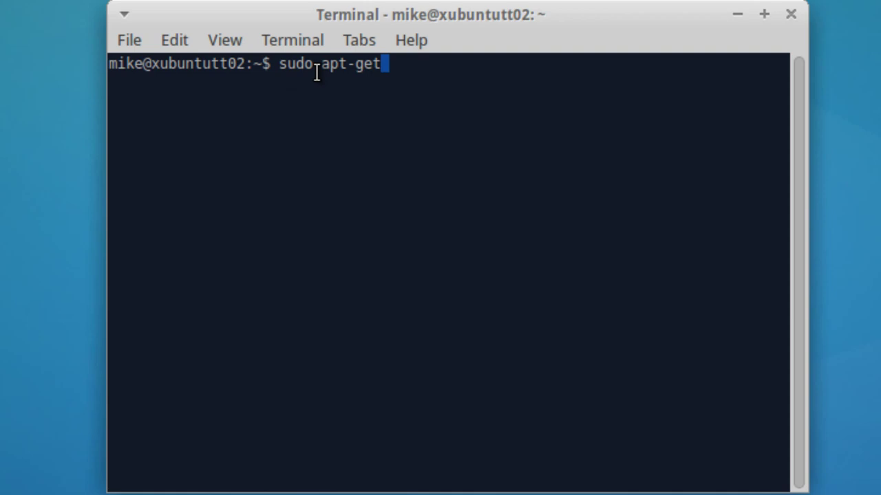
pyautogui.write('install ')
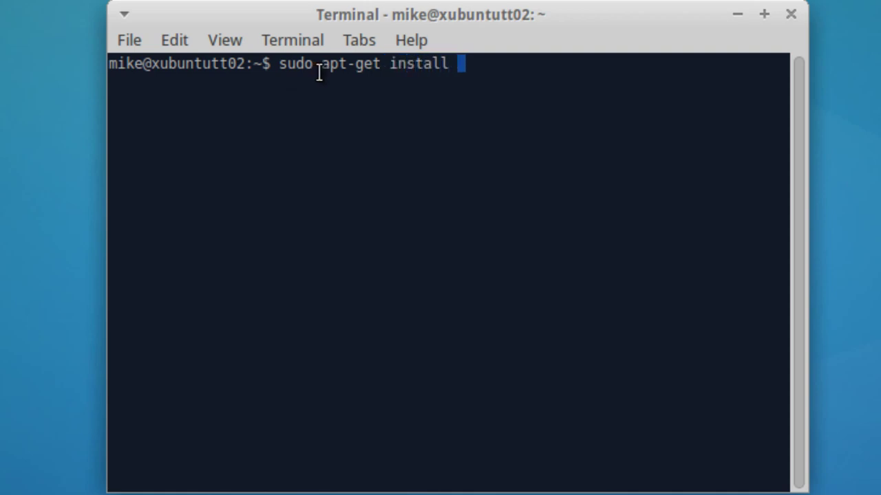
pyautogui.write('xrdp')
pyautogui.press('Return')
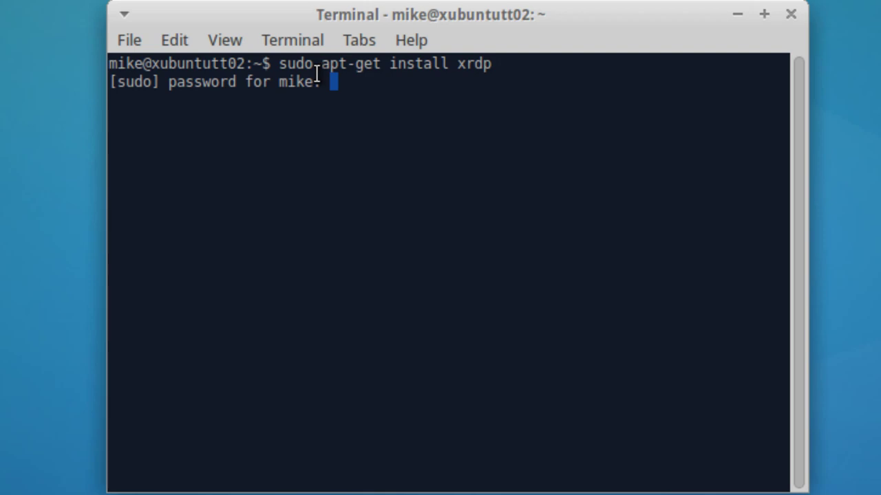
pyautogui.press('Return')
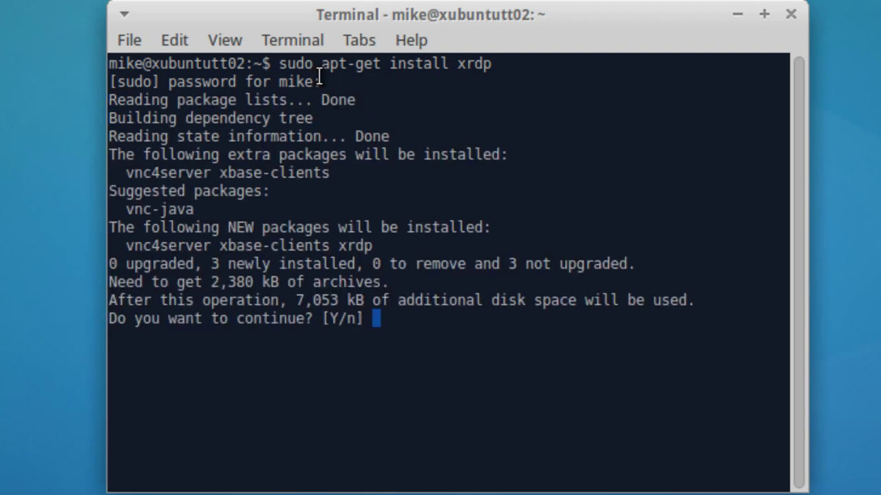
pyautogui.write('y')
pyautogui.press('Return')
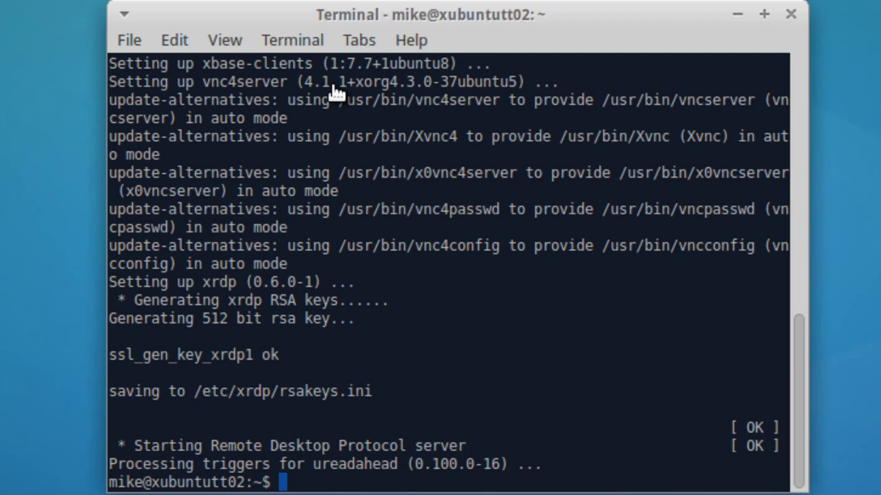
# Stop the xrdp service with sudo service xrdp stop
pyautogui.write('sudo ')
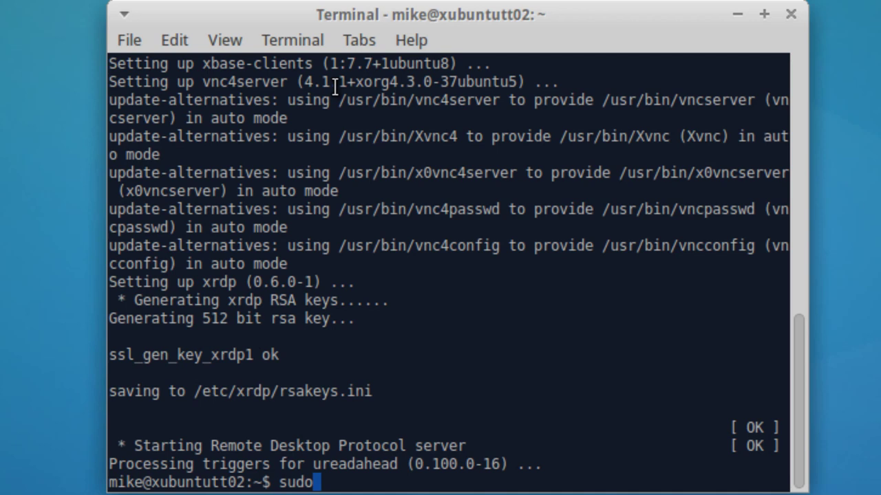
pyautogui.write('sr')
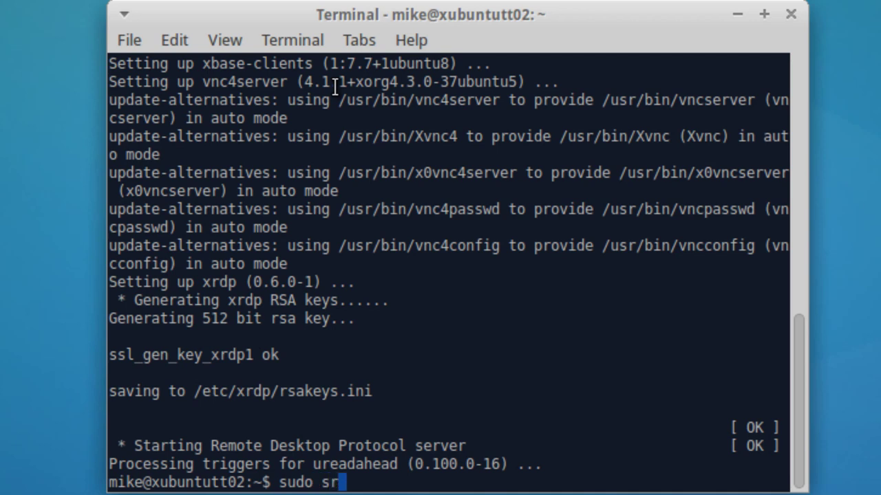
pyautogui.press('BackSpace')
pyautogui.write('erv')
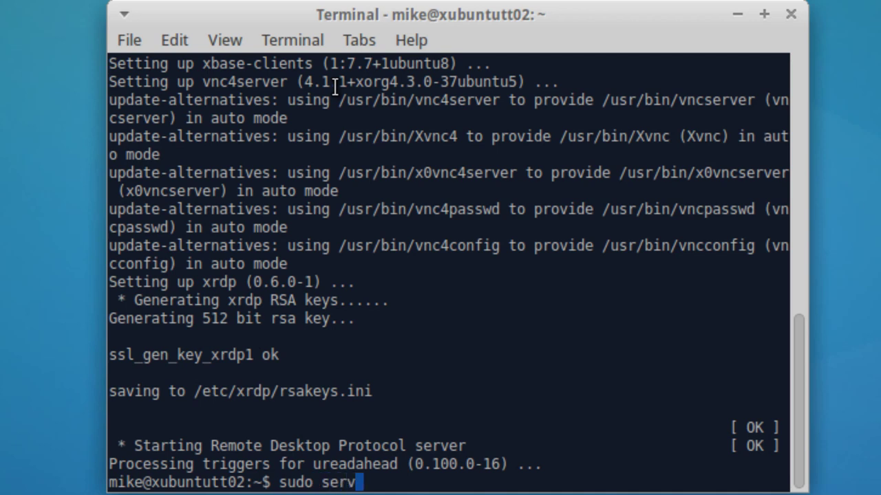
pyautogui.write('ice x')
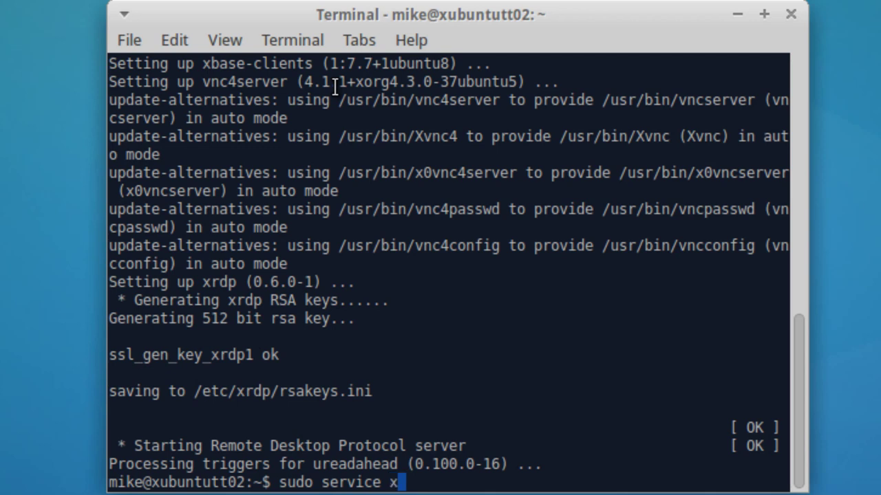
pyautogui.write('rdp sto')
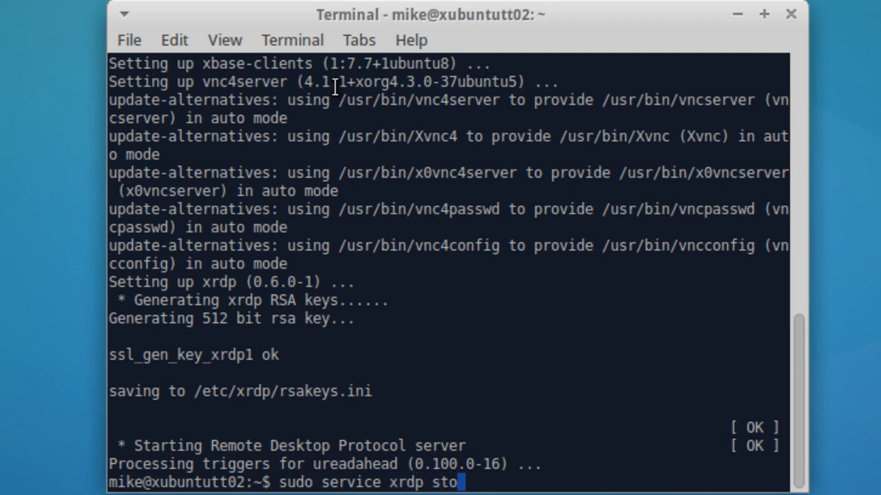
pyautogui.write('p')
pyautogui.press('Return')
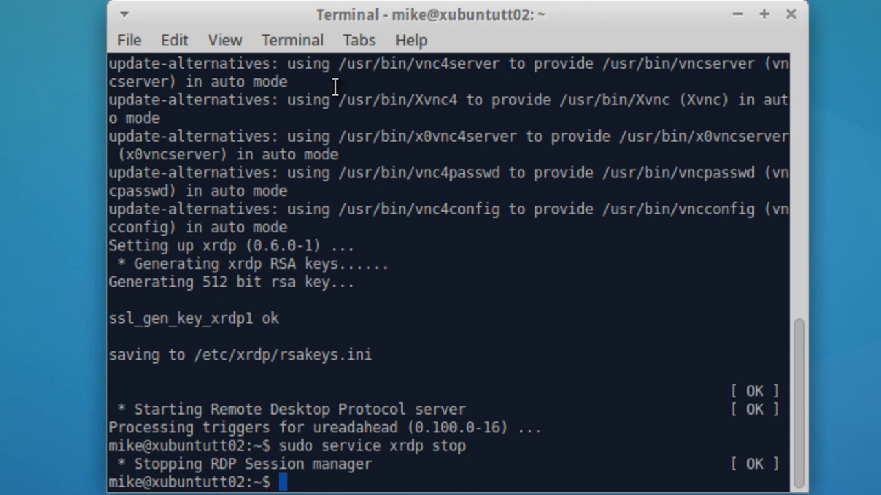
# Start the xrdp service, then restart it with sudo service xrdp restart
pyautogui.press('Up')
pyautogui.press('BackSpace')
pyautogui.press('BackSpace')
pyautogui.write('ar')
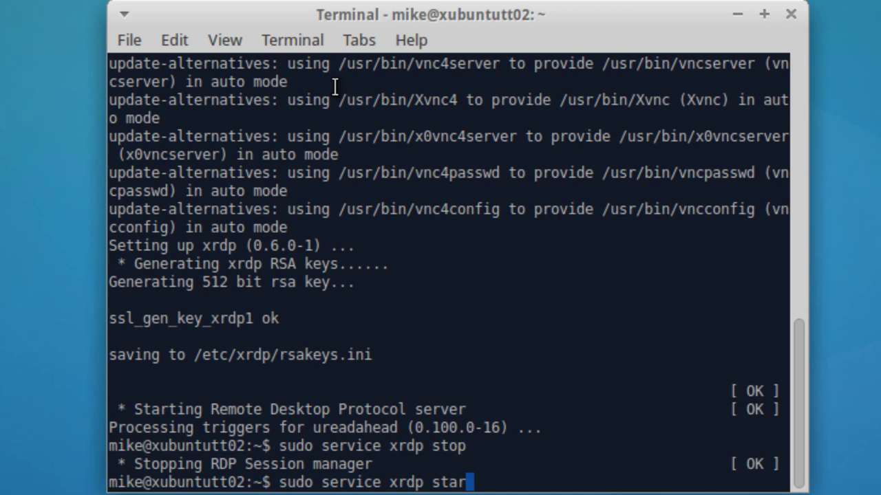
pyautogui.write('t')
pyautogui.press('Return')
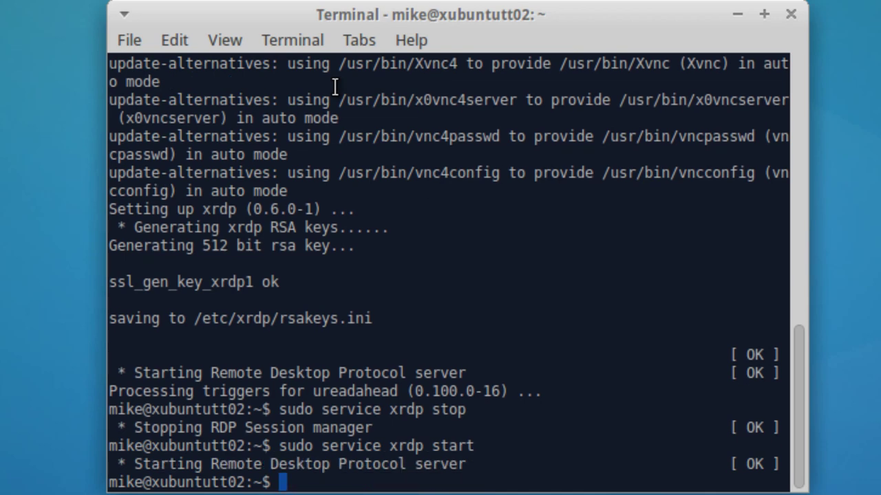
pyautogui.press('Up')
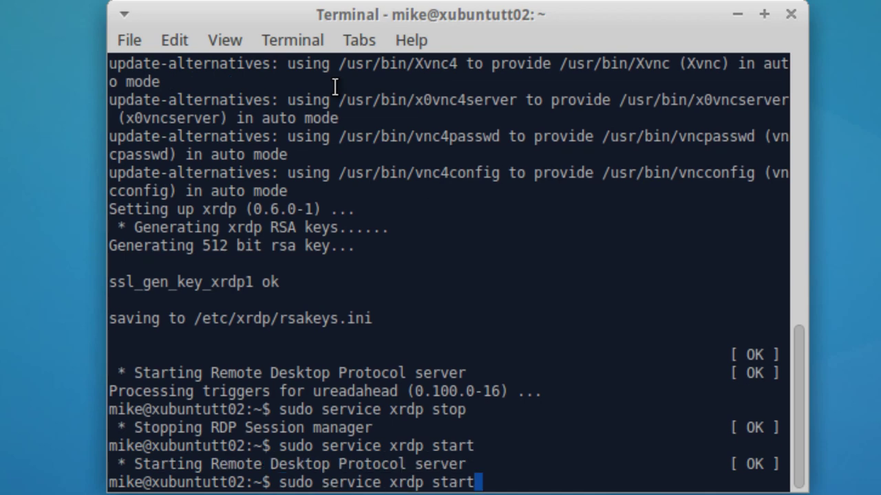
pyautogui.press('BackSpace')
pyautogui.press('BackSpace')
pyautogui.press('BackSpace')
pyautogui.press('BackSpace')
pyautogui.press('BackSpace')
pyautogui.write('re')
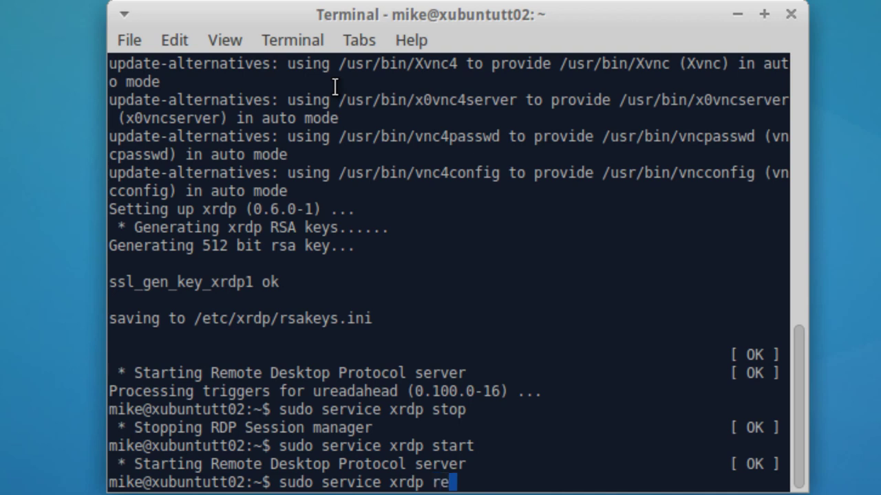
pyautogui.write('start')
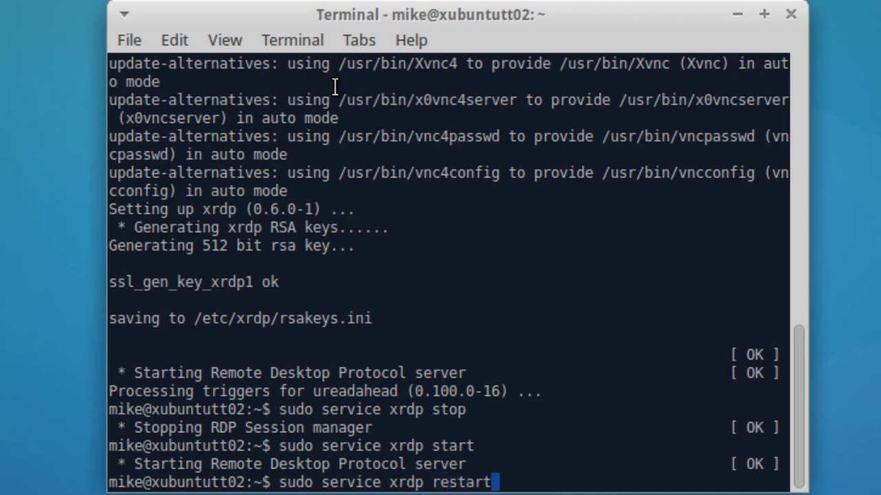
pyautogui.press('Return')
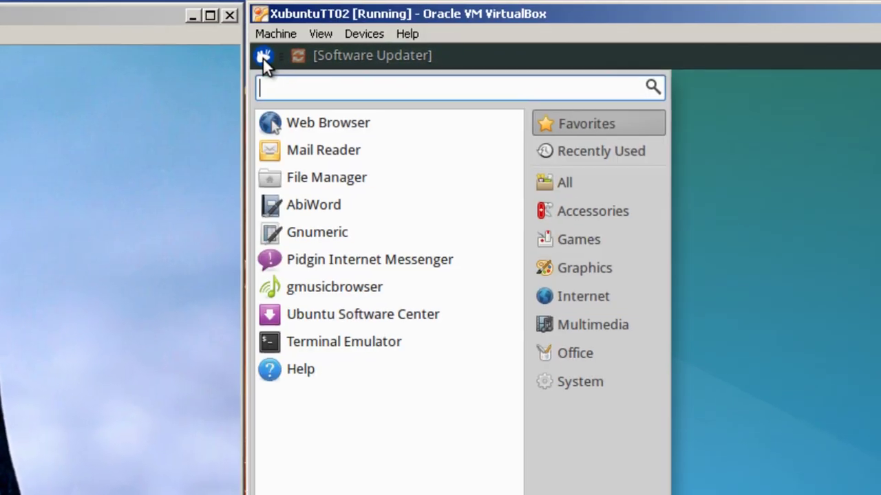
# Run ifconfig in a new terminal to find the machine's address, 192.168.1.17
pyautogui.click(358, 353)
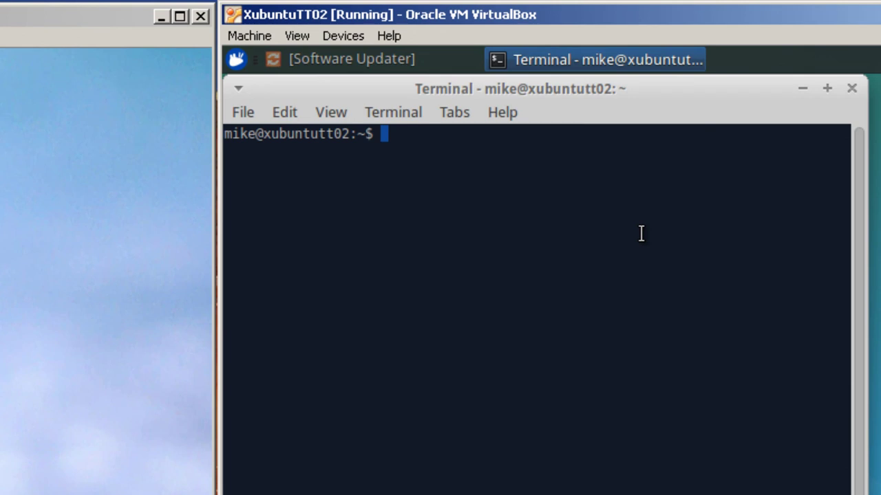
pyautogui.write('ifconfig')
pyautogui.press('Return')
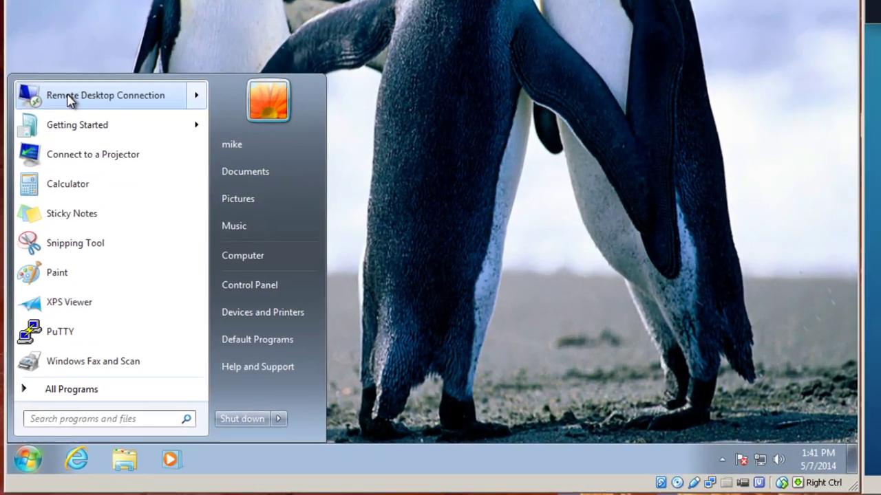
# Connect Remote Desktop Connection to 192.168.1.17, accepting the unverified identity warning
pyautogui.click(42, 179)
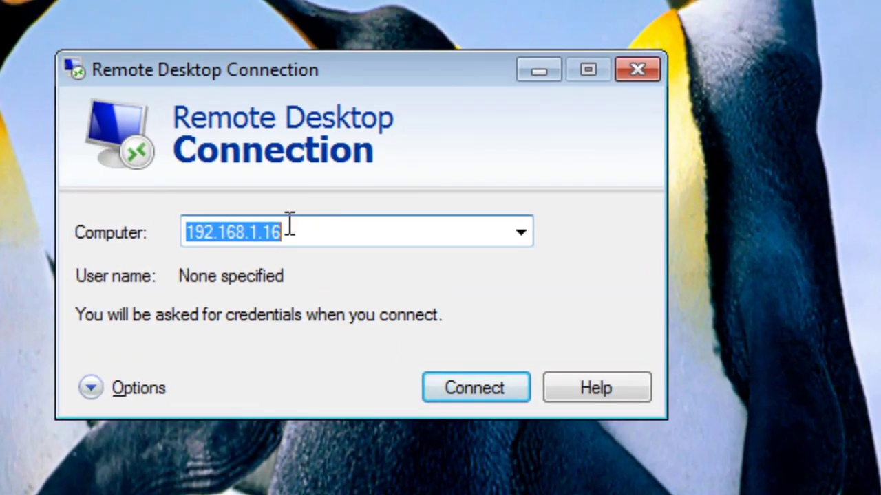
pyautogui.click(287, 227)
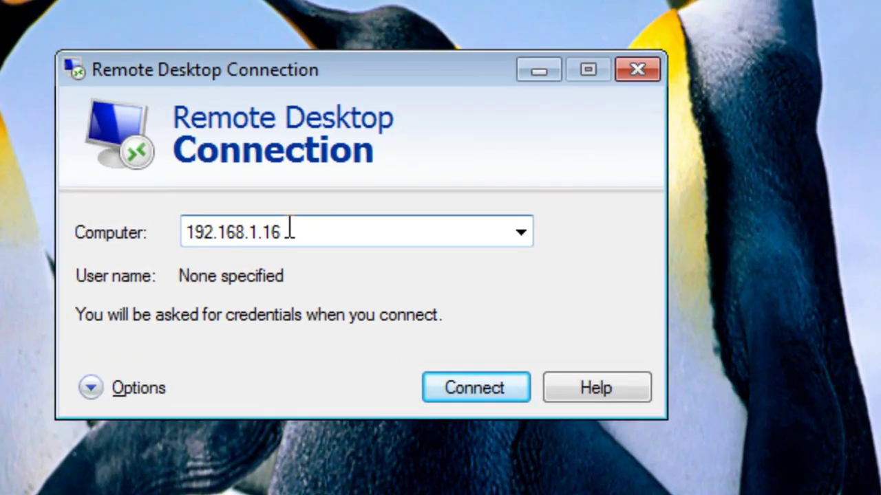
pyautogui.press('BackSpace')
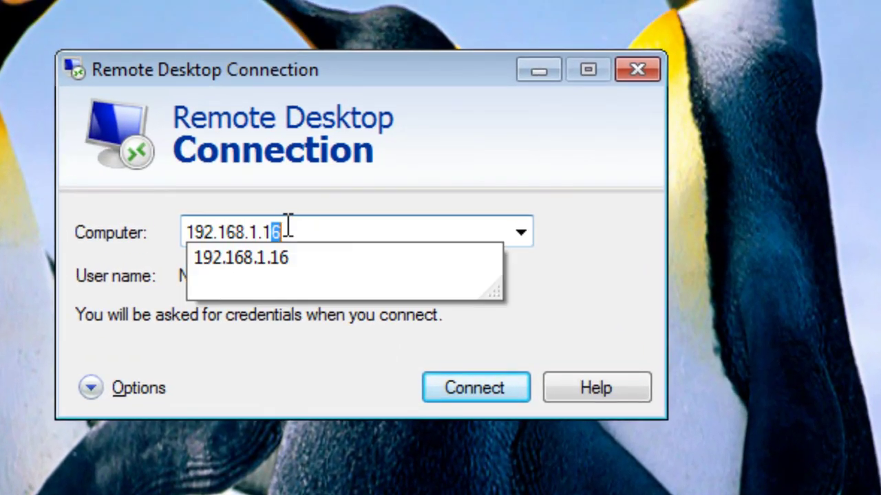
pyautogui.write('7')
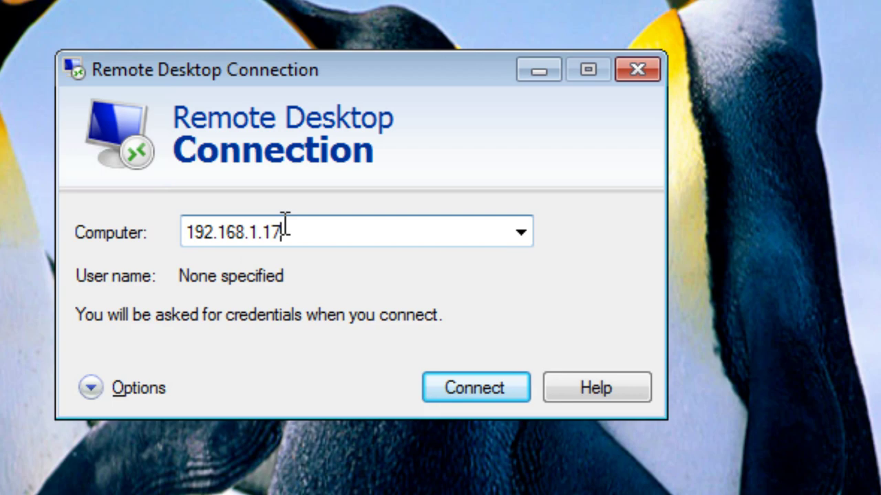
pyautogui.click(458, 386)
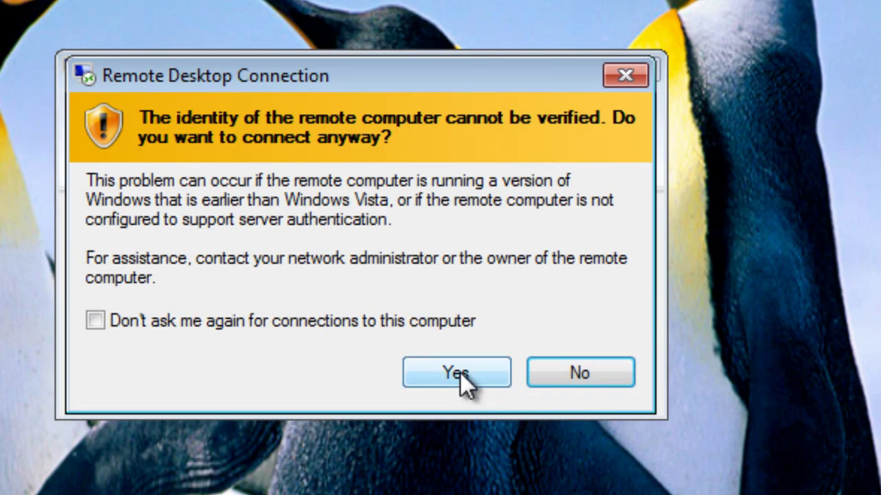
pyautogui.click(459, 372)
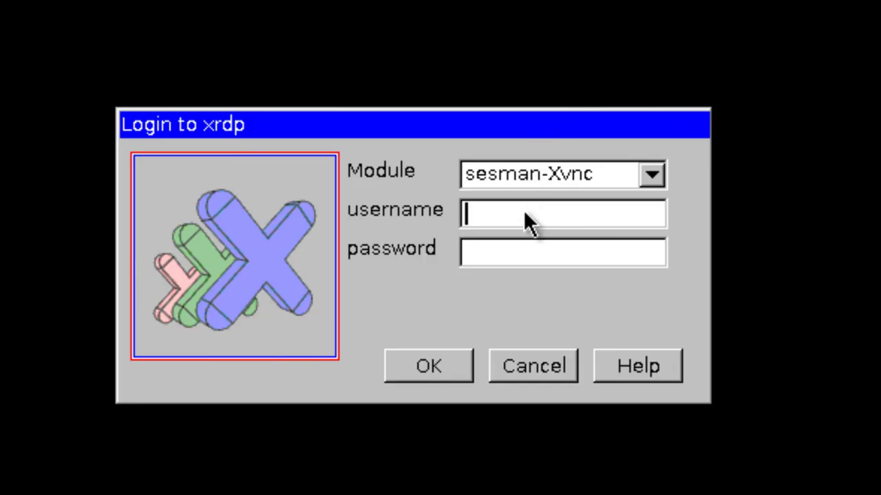
# Sign in to the xrdp login with the Xubuntu account's username and password
pyautogui.write('mike')
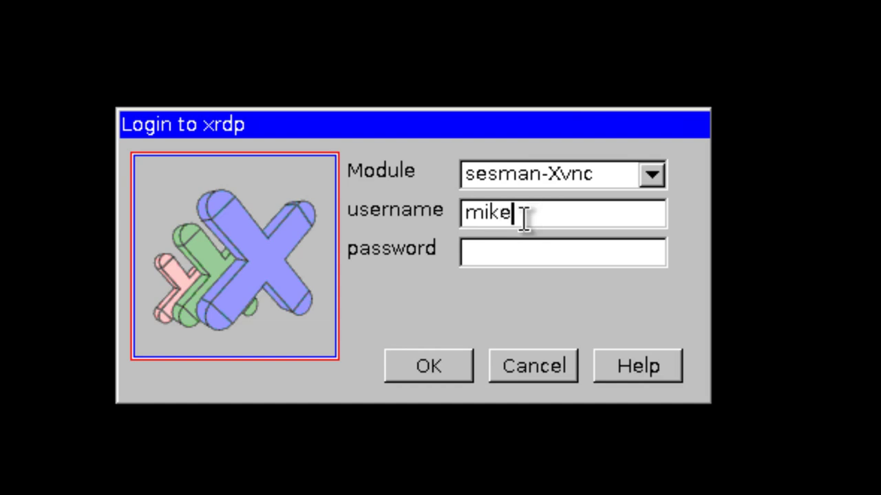
pyautogui.press('Tab')
pyautogui.write('*********')
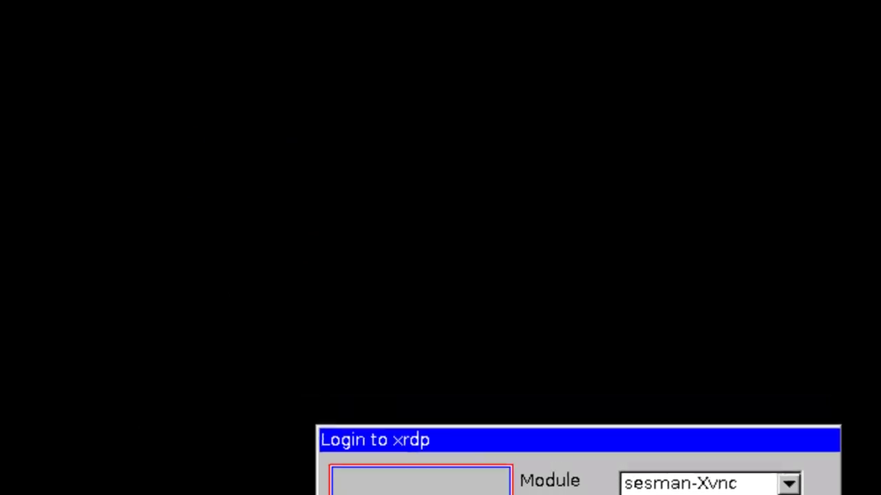
pyautogui.click(428, 365)
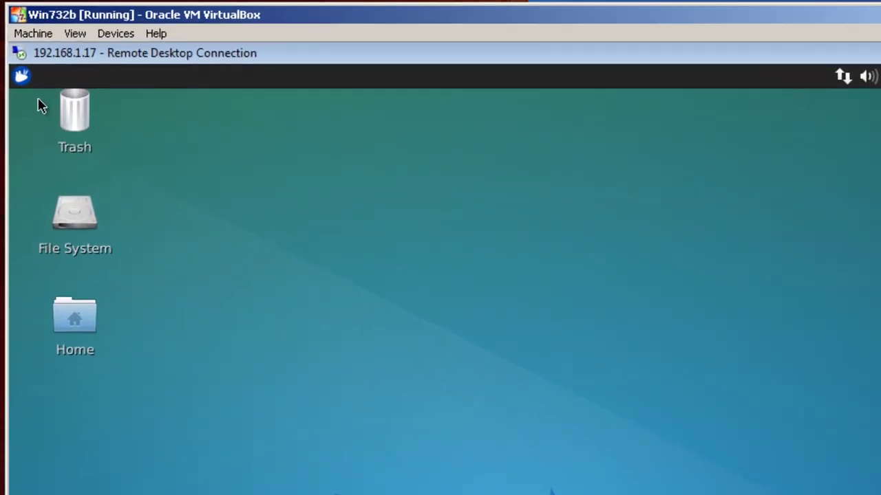
# Launch AbiWord from Favorites in the remote session's applications menu
pyautogui.click(22, 77)
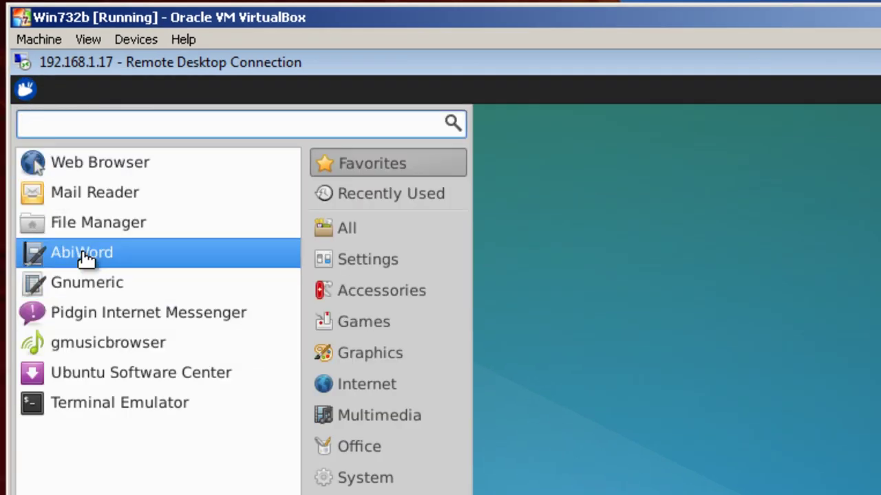
pyautogui.click(87, 256)
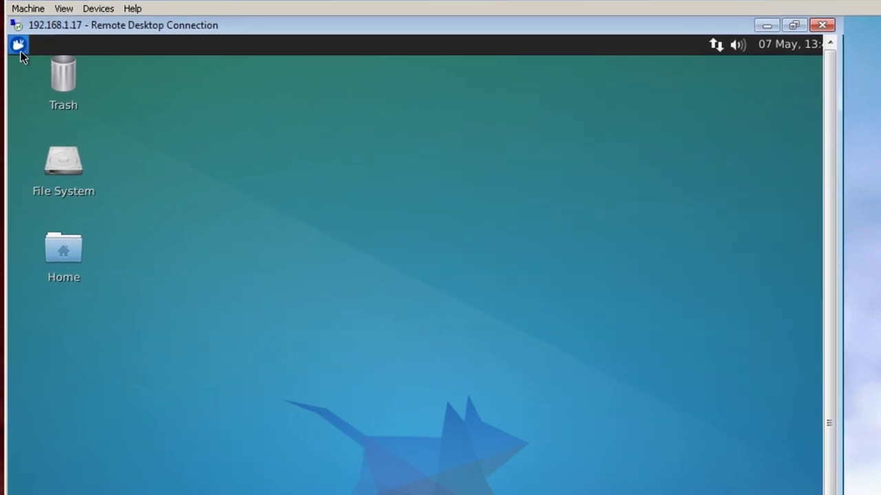
# Run sudo apt-get install libreoffice in a new terminal and accept the 70 new packages
pyautogui.click(18, 44)
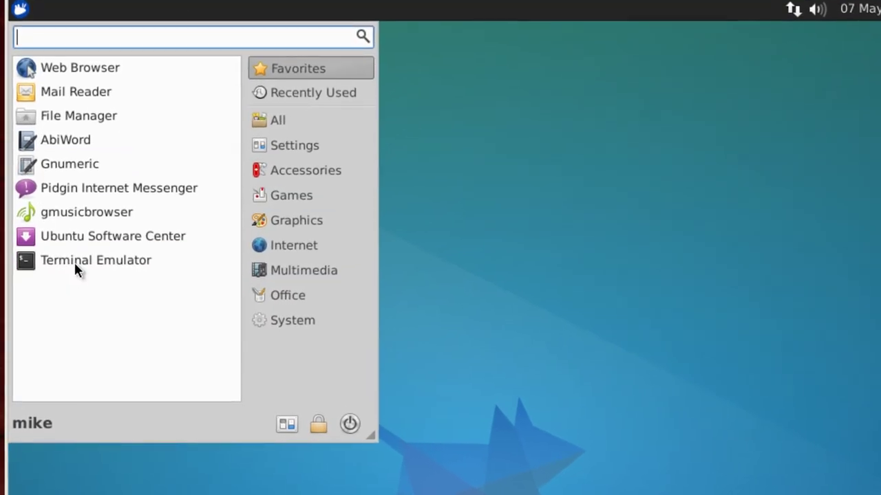
pyautogui.click(75, 261)
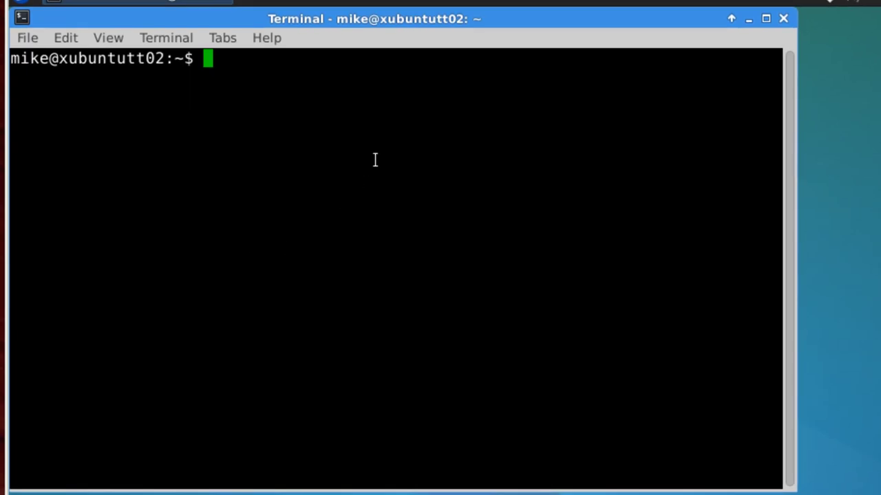
pyautogui.write('sudo apt')
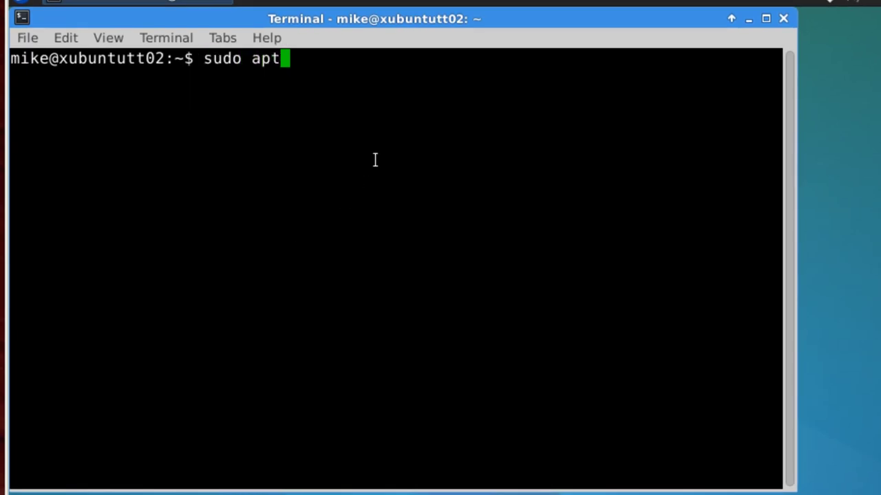
pyautogui.write('-get i')
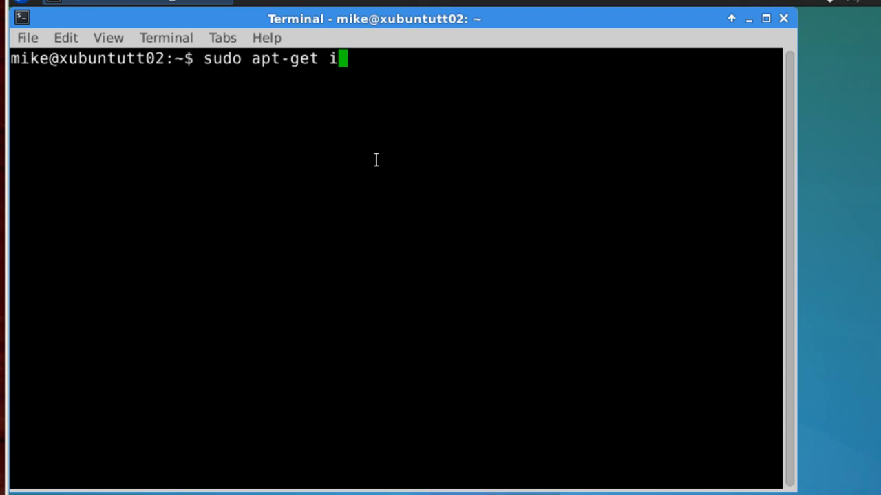
pyautogui.write('nstall ')
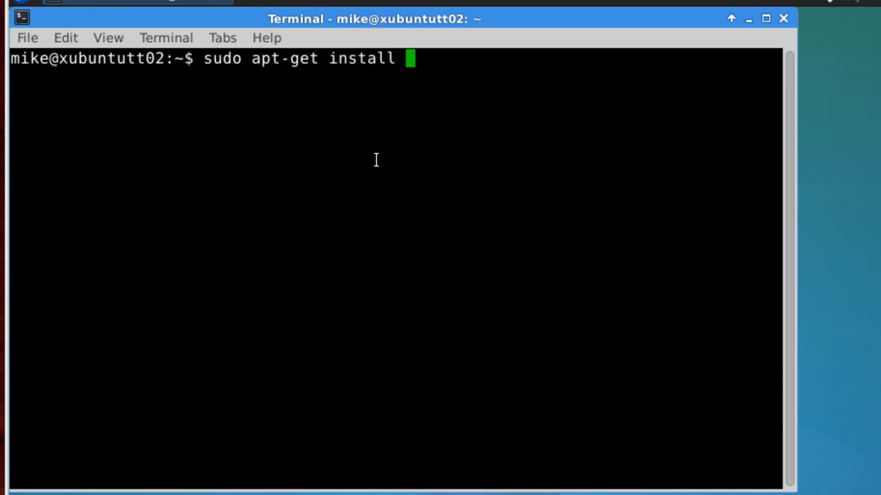
pyautogui.write('libre')
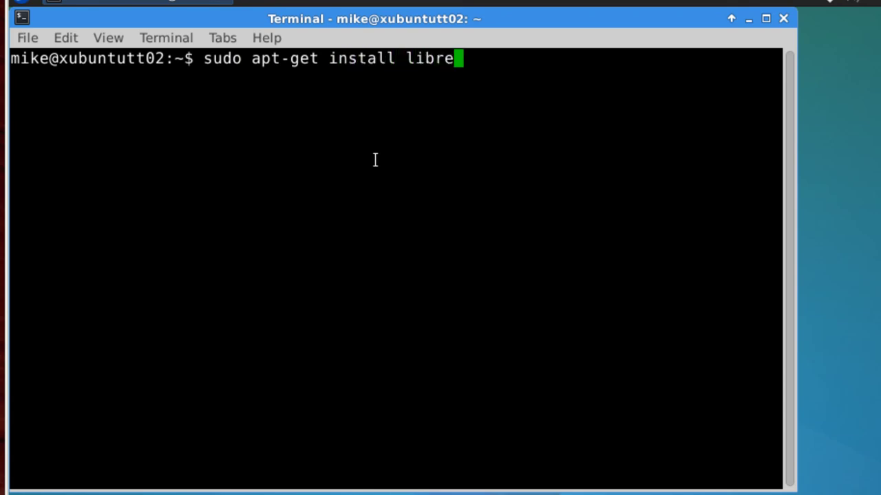
pyautogui.write('office')
pyautogui.press('Return')
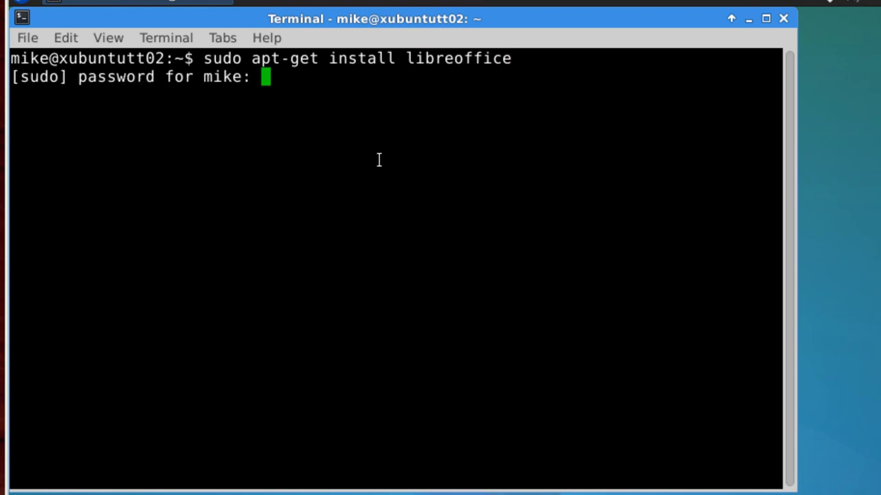
pyautogui.press('Return')
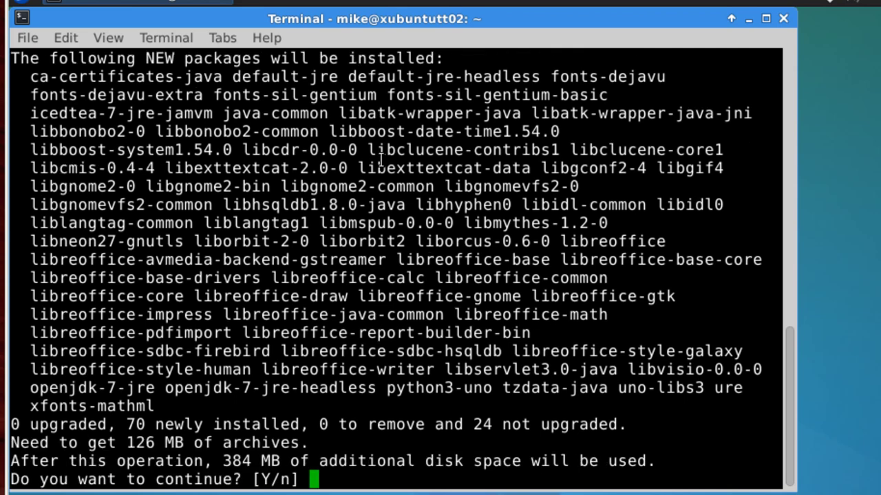
pyautogui.write('y')
pyautogui.press('Return')
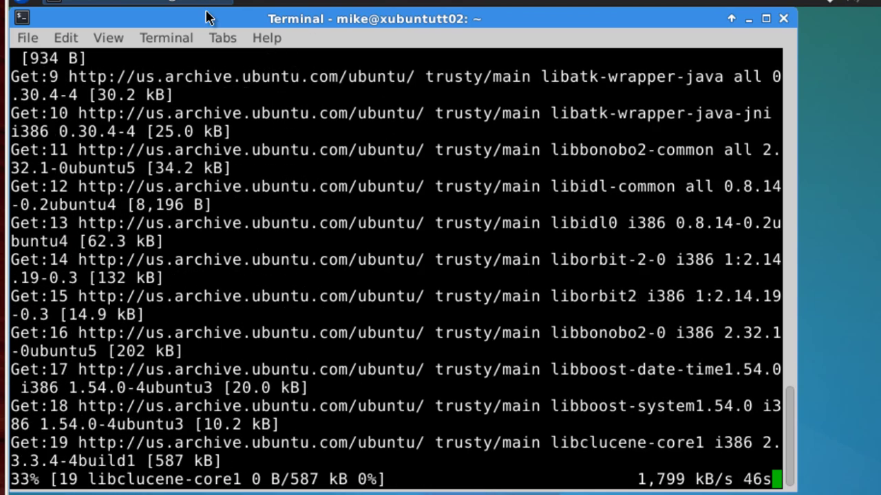
pyautogui.click(7, 2)
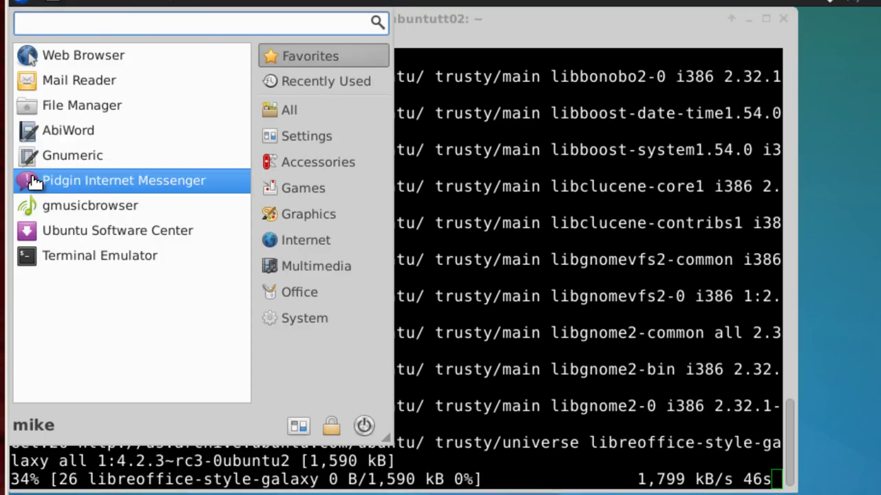
pyautogui.click(45, 157)
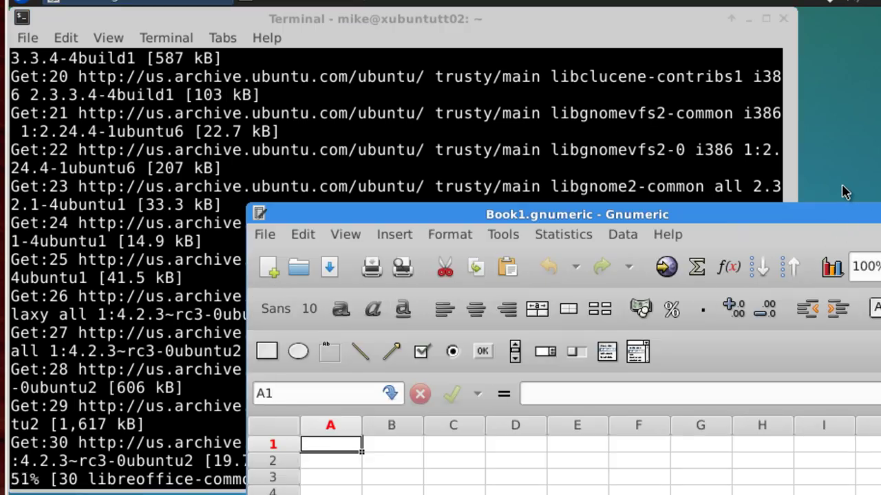
pyautogui.moveTo(803, 213); pyautogui.dragTo(690, 208)
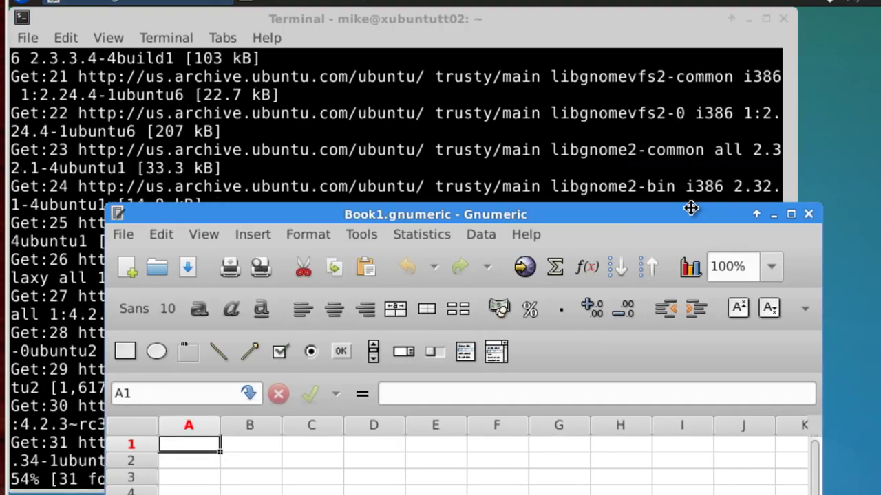
pyautogui.click(807, 215)
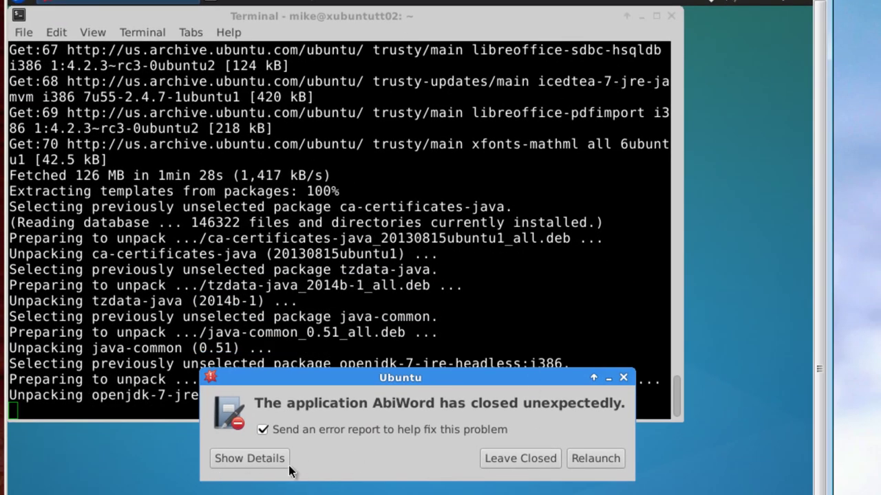
# View the AbiWord crash details, leave the report closed, and close the finished terminal
pyautogui.click(253, 460)
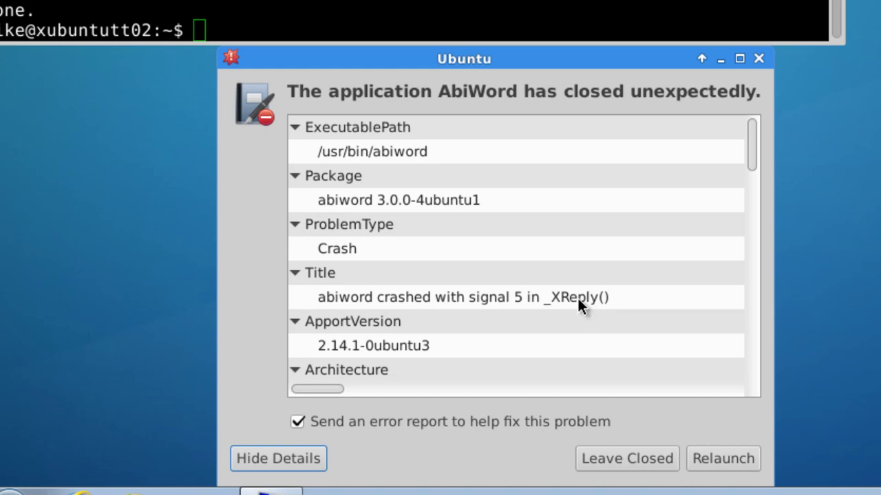
pyautogui.click(627, 461)
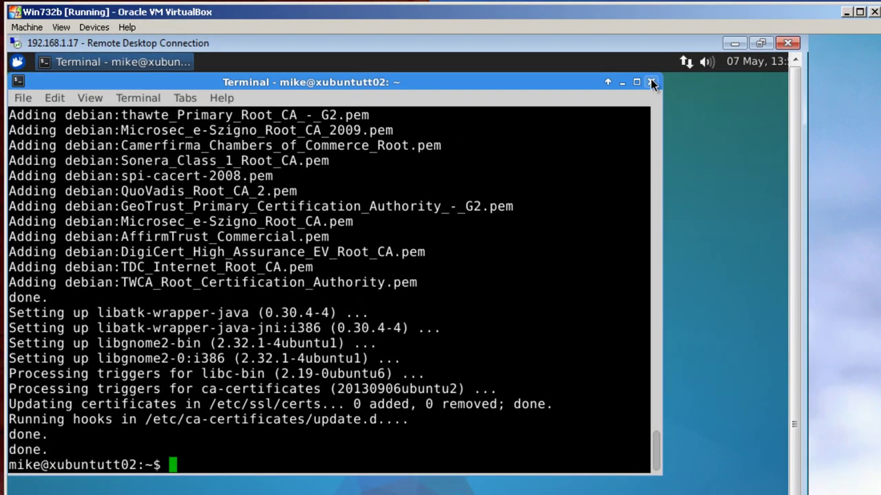
pyautogui.click(651, 83)
# Open LibreOffice Writer from the Office category and type 'Test win7' into a new document
pyautogui.click(18, 62)
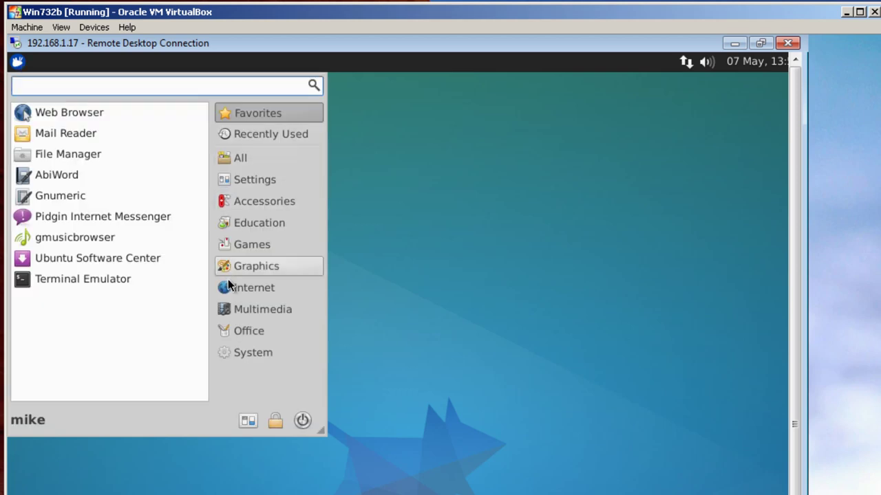
pyautogui.click(253, 332)
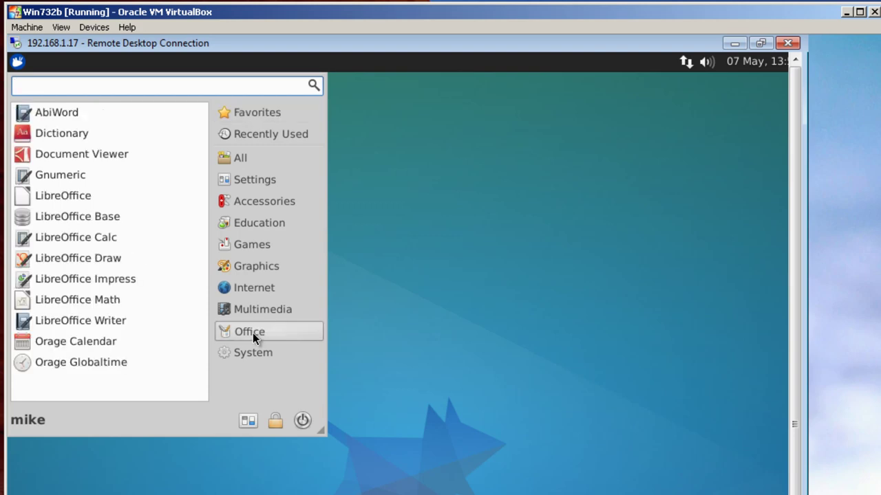
pyautogui.click(42, 321)
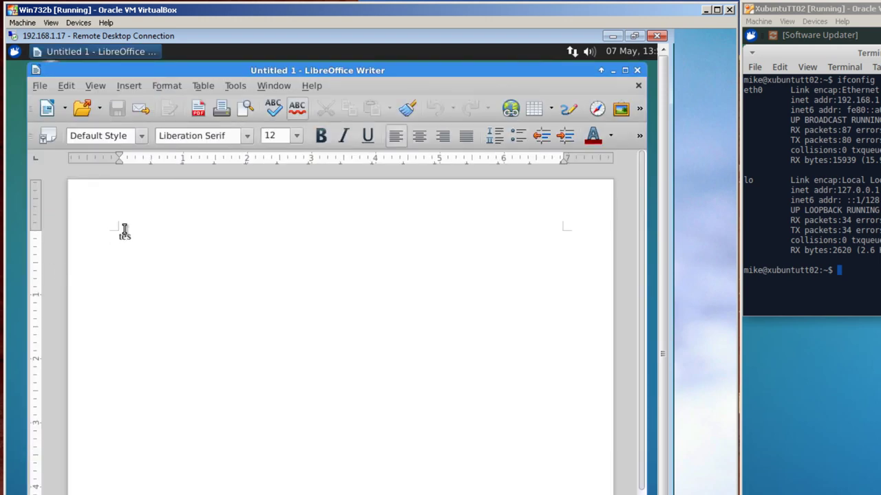
pyautogui.write('t win7')
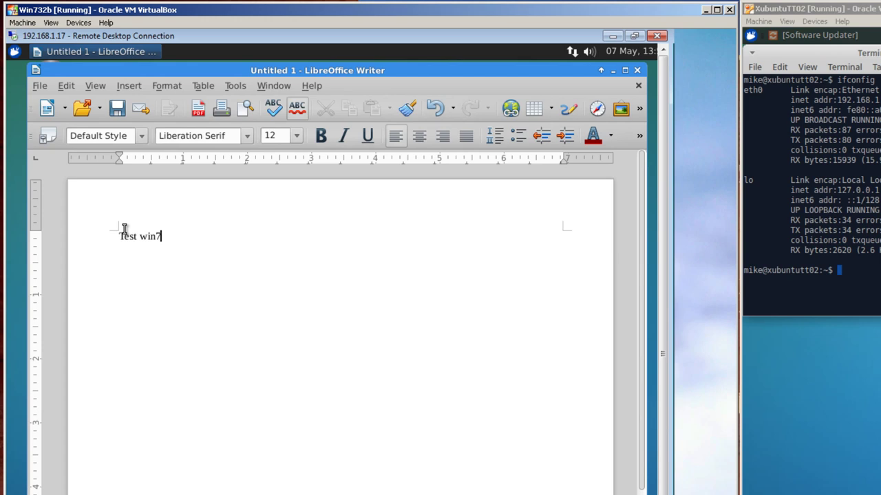
# Save the document as win7test.odt in the home folder's Desktop directory
pyautogui.click(39, 88)
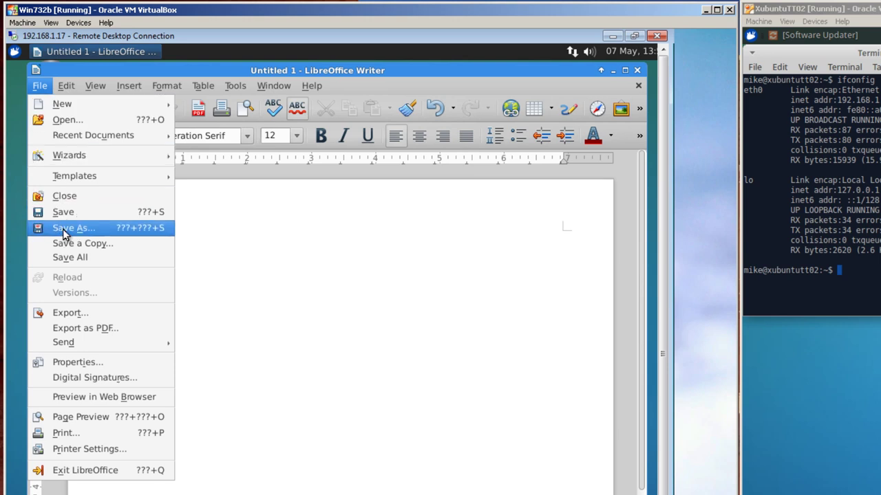
pyautogui.click(62, 229)
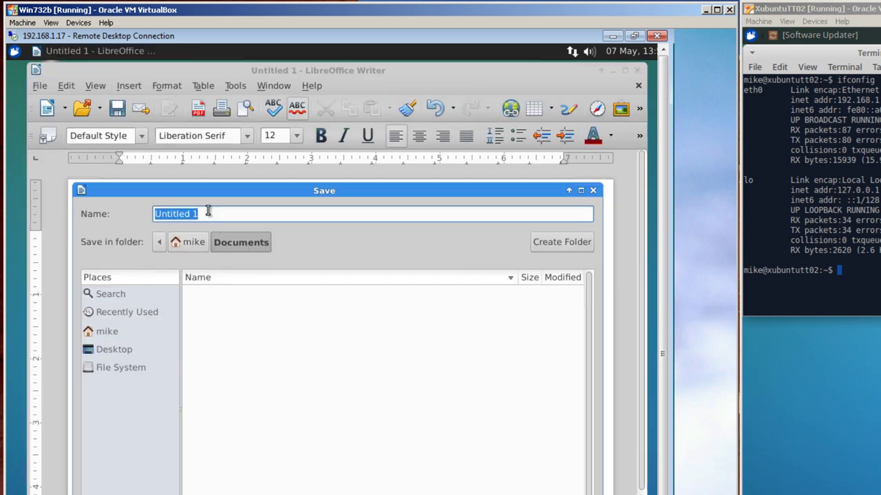
pyautogui.moveTo(208, 212); pyautogui.dragTo(118, 210)
pyautogui.press('BackSpace')
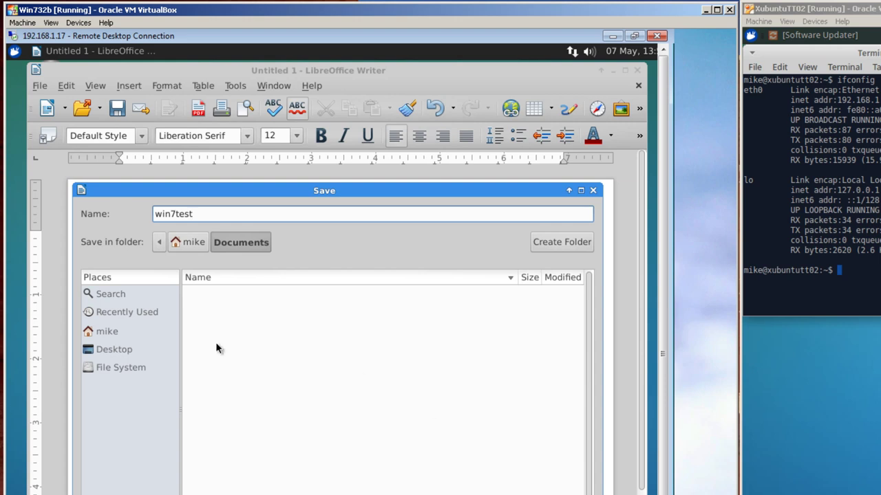
pyautogui.click(184, 241)
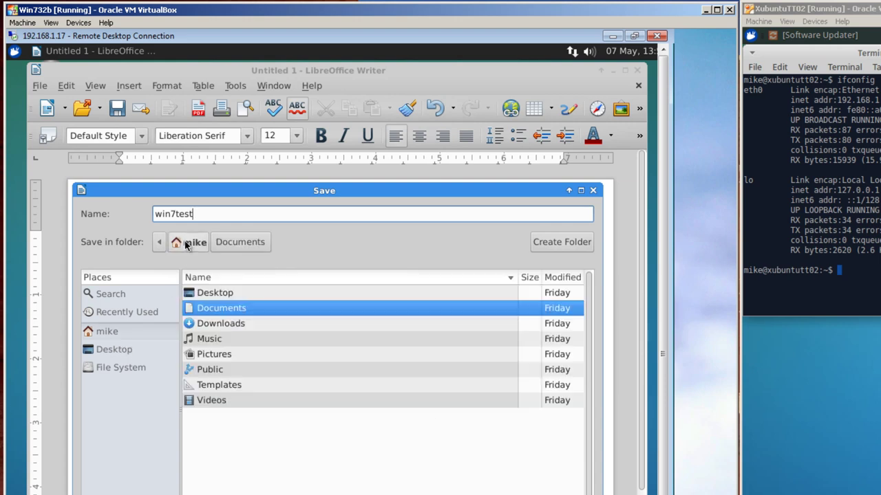
pyautogui.doubleClick(200, 294)
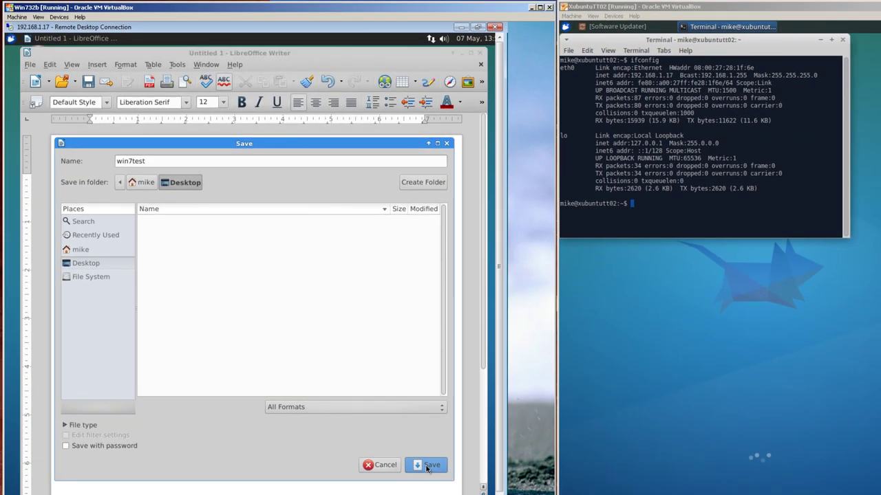
pyautogui.click(426, 467)
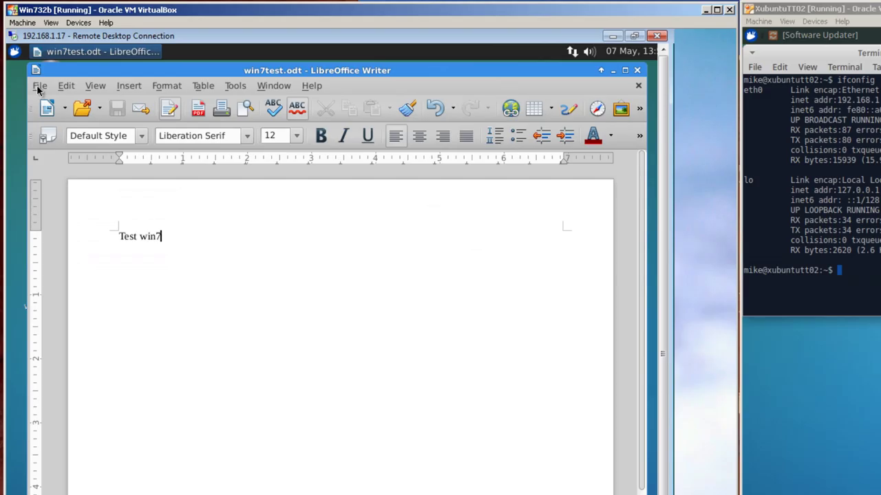
pyautogui.click(30, 64)
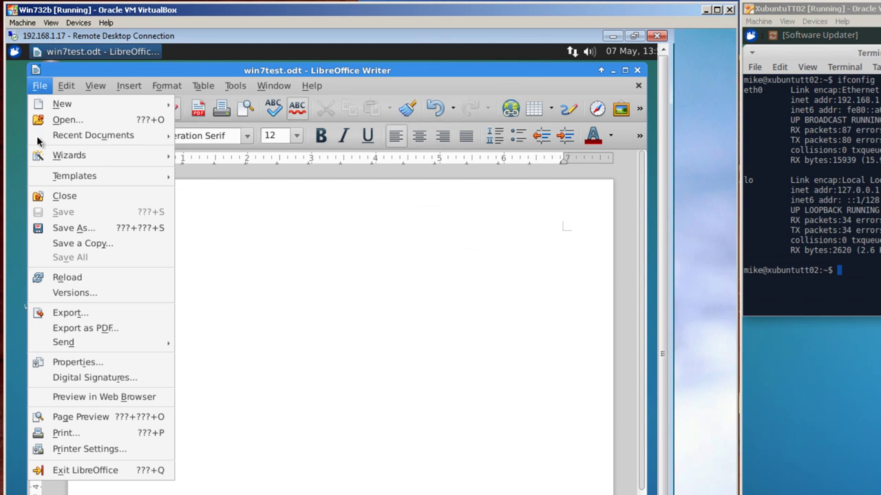
# Quit LibreOffice Writer and move the terminal to the lower right, revealing win7test.odt on the desktop
pyautogui.click(65, 472)
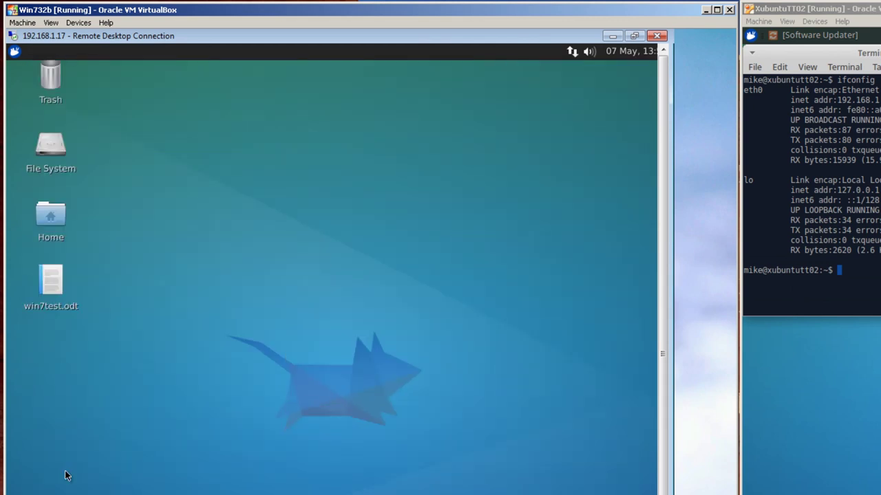
pyautogui.moveTo(46, 286)
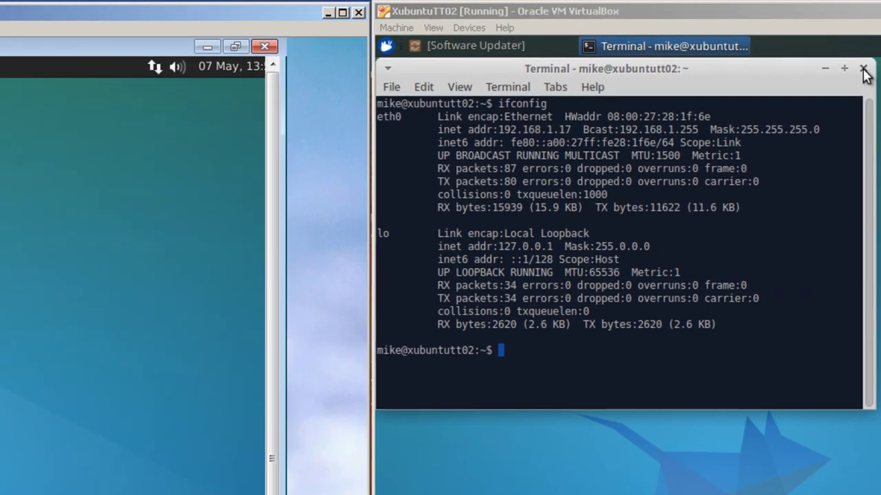
pyautogui.moveTo(785, 69); pyautogui.dragTo(880, 259)
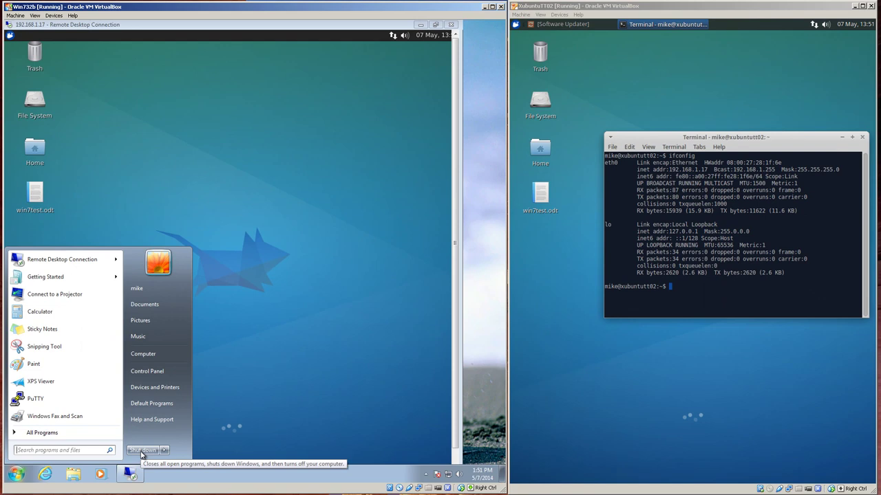
# Shut down the Windows 7 machine and zoom the Windows 8.1 Apps screen out to letter groups
pyautogui.click(141, 451)
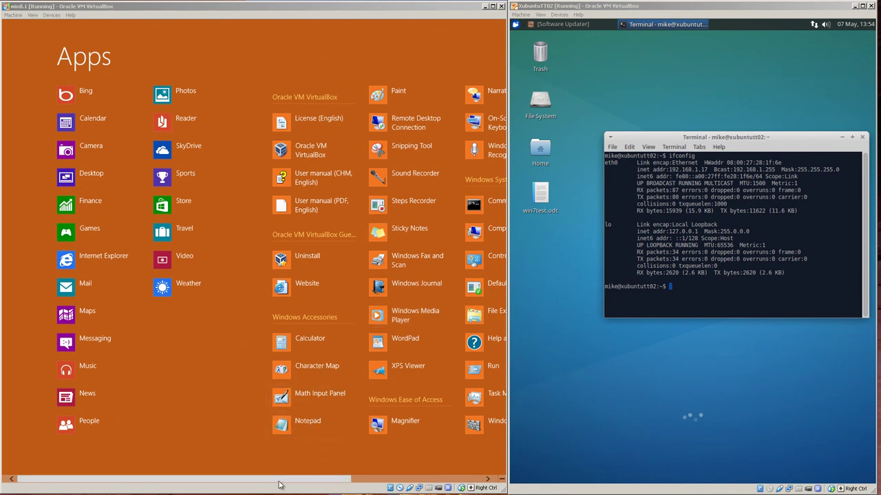
pyautogui.moveTo(278, 482); pyautogui.dragTo(522, 475)
pyautogui.moveTo(505, 485)
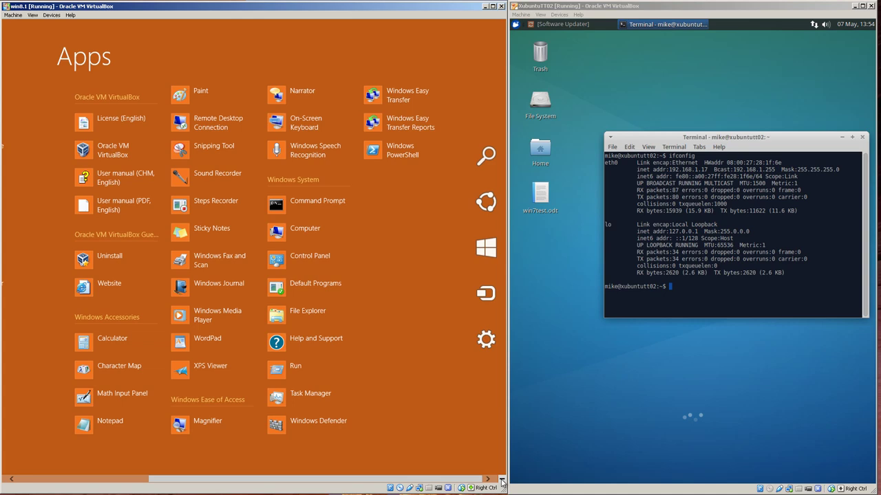
pyautogui.click(501, 479)
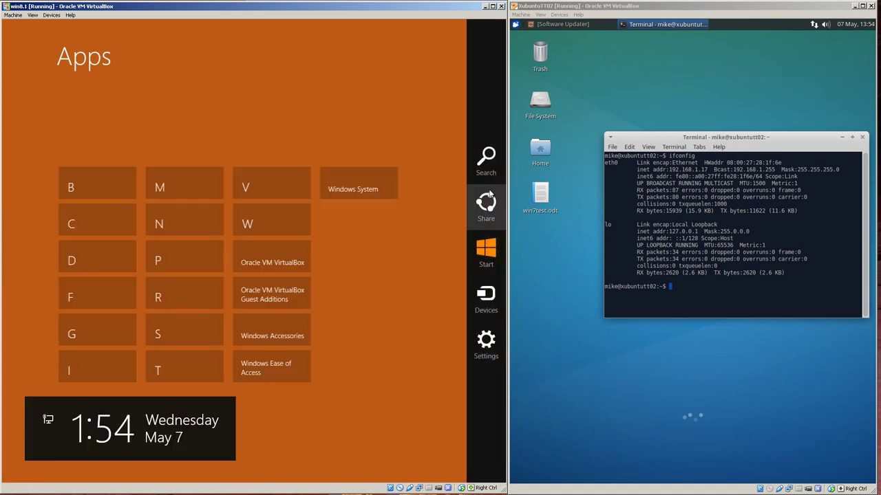
# Search the Start screen for 'remot' and launch Remote Desktop Connection
pyautogui.click(486, 156)
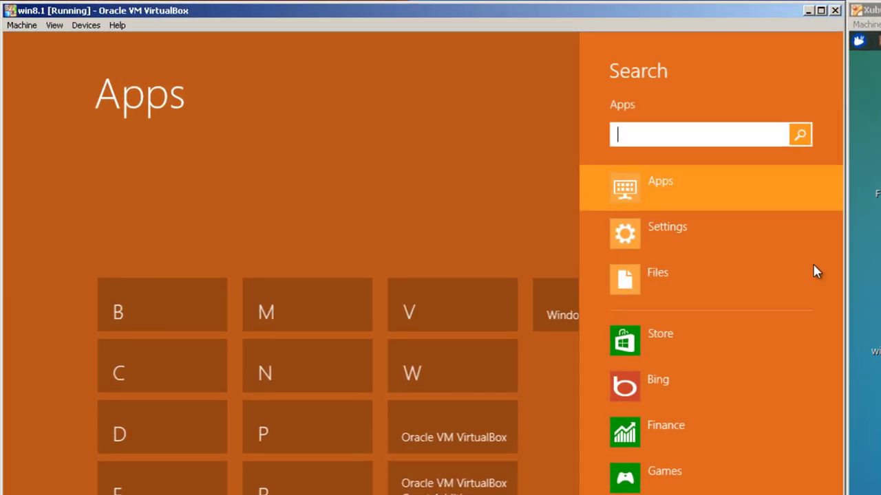
pyautogui.write('remot')
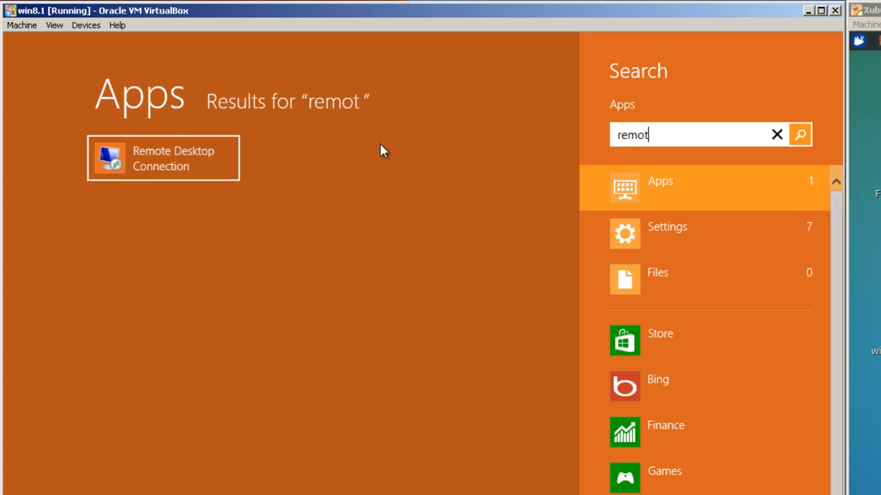
pyautogui.click(91, 165)
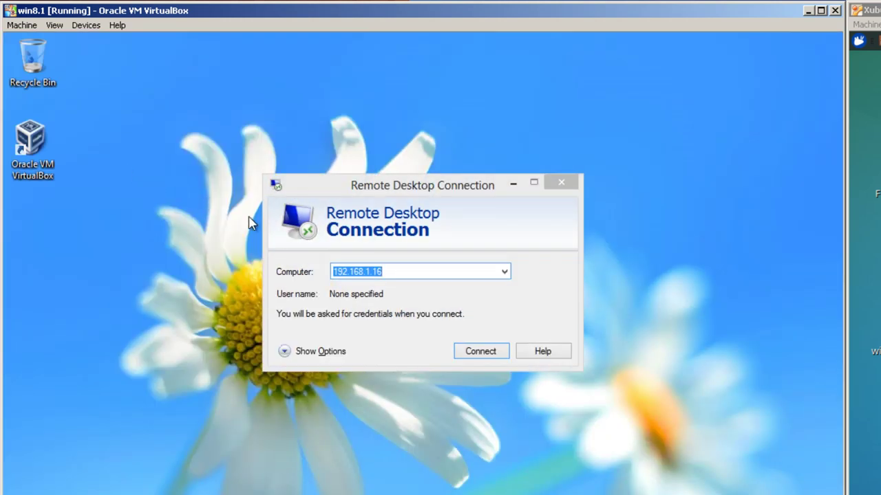
# Change the computer address to 192.168.1.17, connect, and accept the certificate warning
pyautogui.click(385, 272)
pyautogui.press('BackSpace')
pyautogui.write('7')
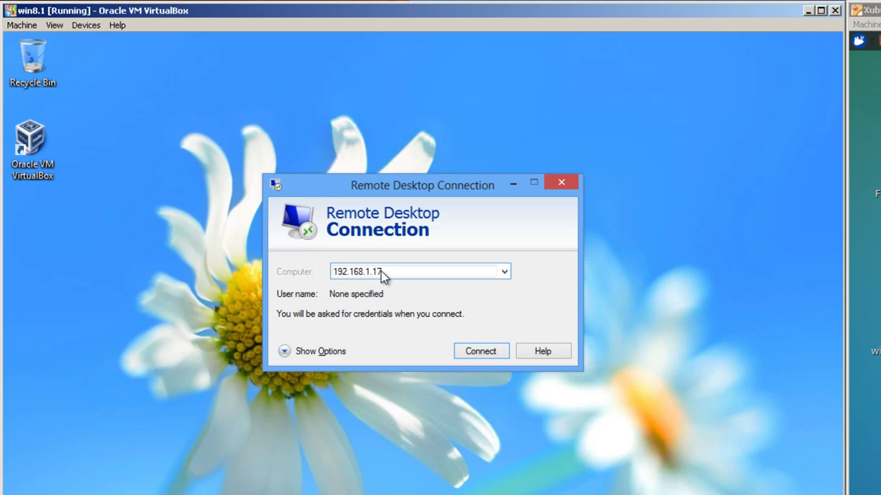
pyautogui.press('Return')
pyautogui.click(481, 343)
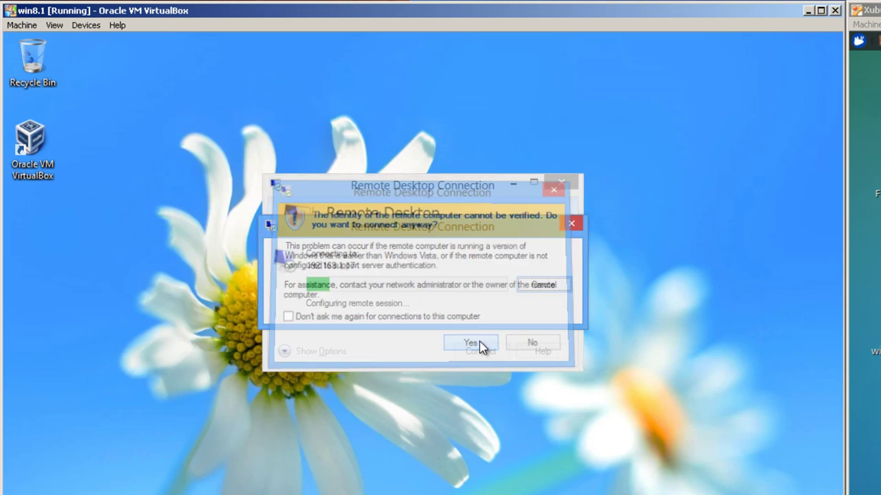
# Log in to xrdp with the account's username and password, then dismiss the failed connection log
pyautogui.write('mike')
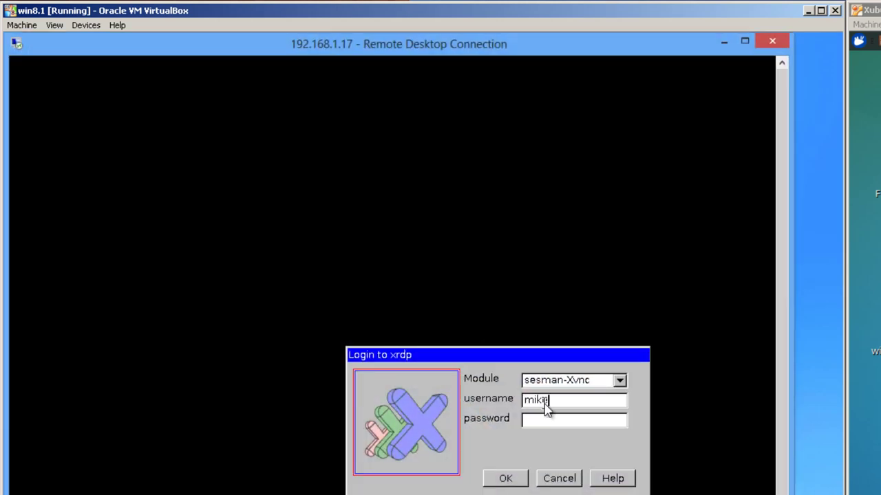
pyautogui.press('Tab')
pyautogui.write('********')
pyautogui.click(517, 481)
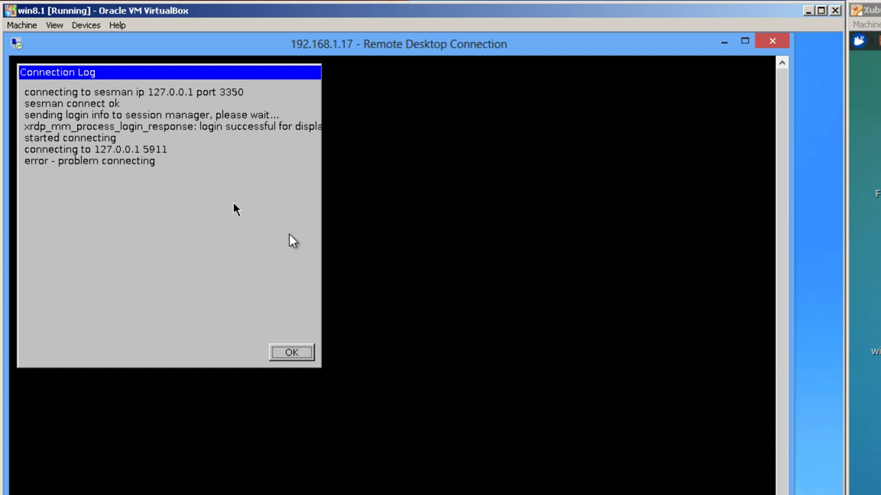
pyautogui.click(290, 353)
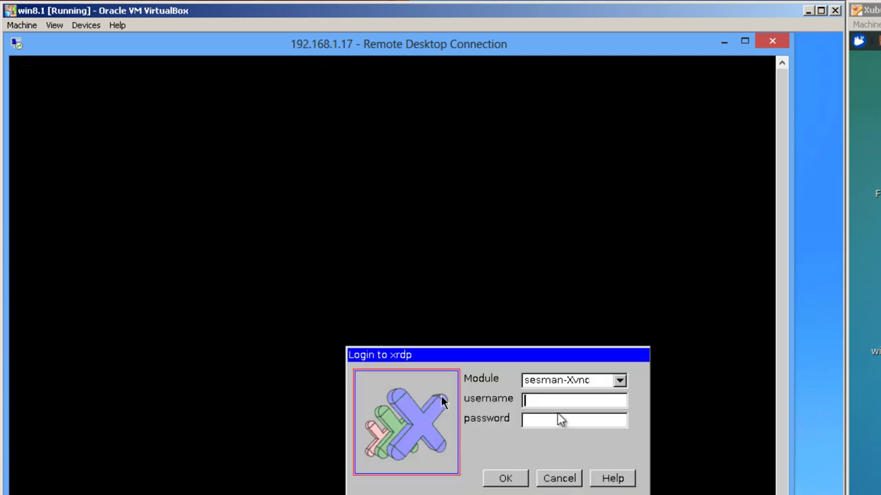
# Retry the xrdp login and close the connection log to reach the Xubuntu desktop
pyautogui.write('mike')
pyautogui.press('Tab')
pyautogui.write('********')
pyautogui.click(502, 479)
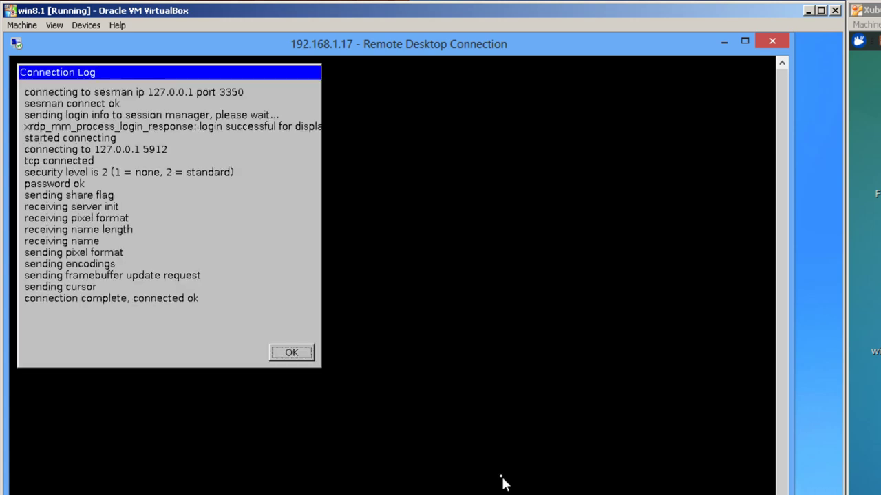
pyautogui.click(299, 351)
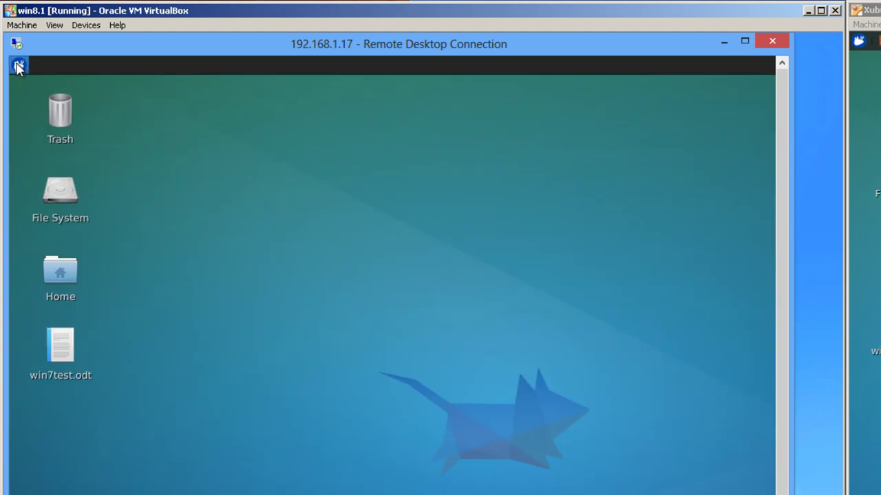
# Launch LibreOffice Writer from the applications menu's Office category and type 'Win test 8'
pyautogui.click(19, 67)
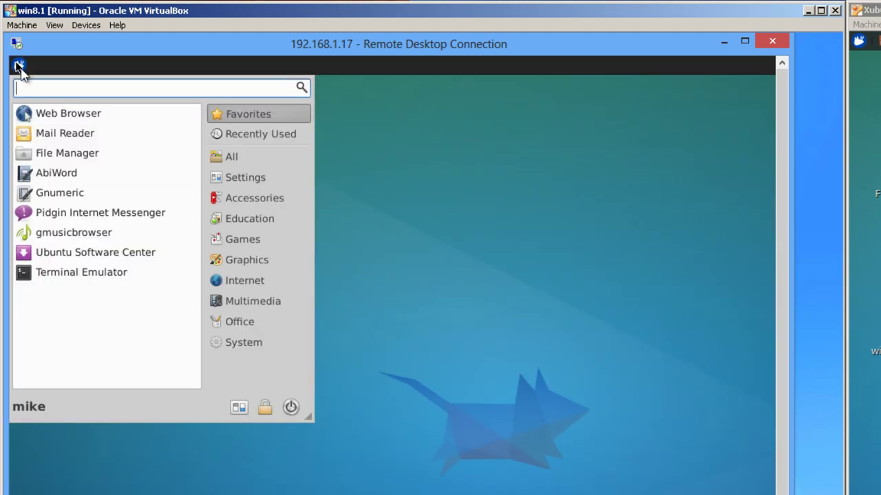
pyautogui.click(244, 324)
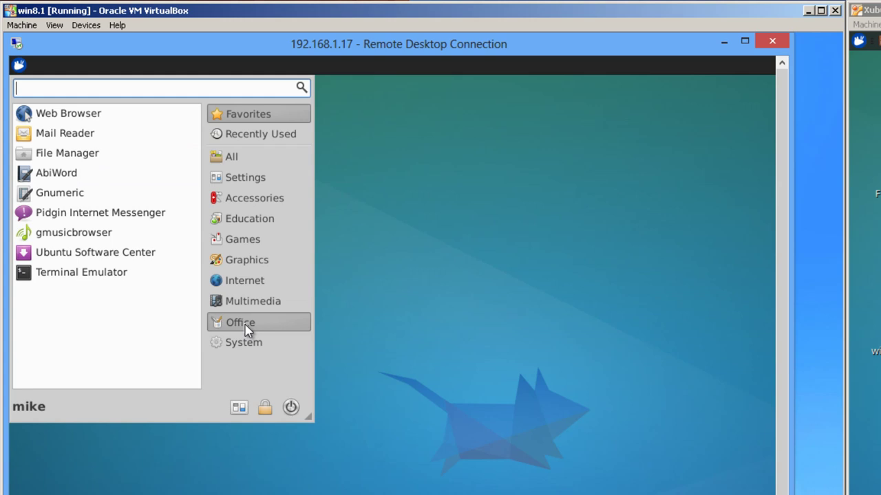
pyautogui.click(90, 313)
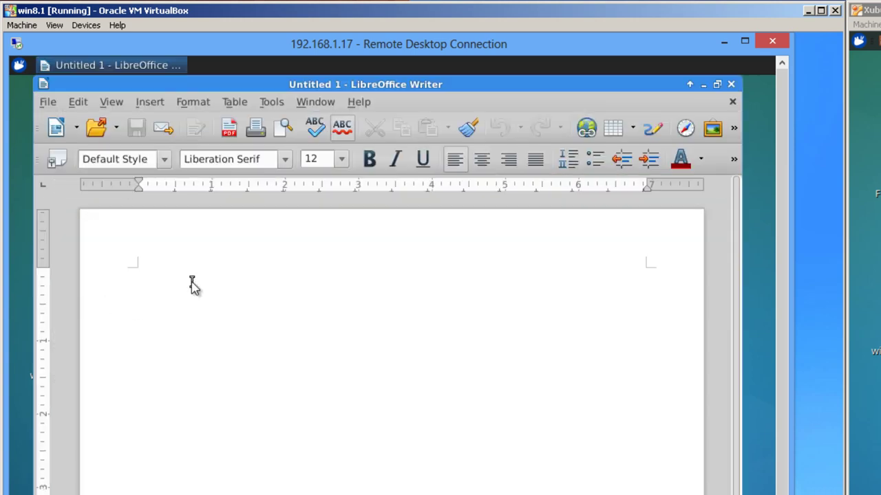
pyautogui.write('Win t')
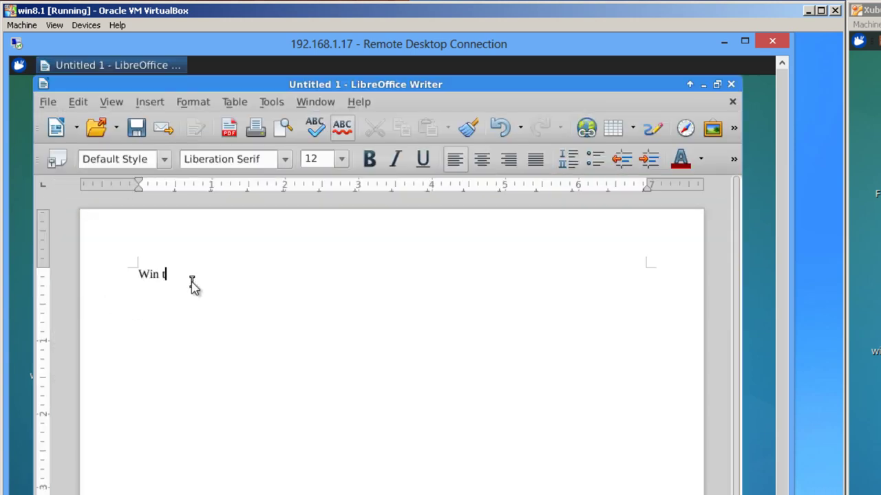
pyautogui.write('est 8')
# Save the document as win8test.odt in the home Desktop folder, then exit LibreOffice
pyautogui.click(53, 103)
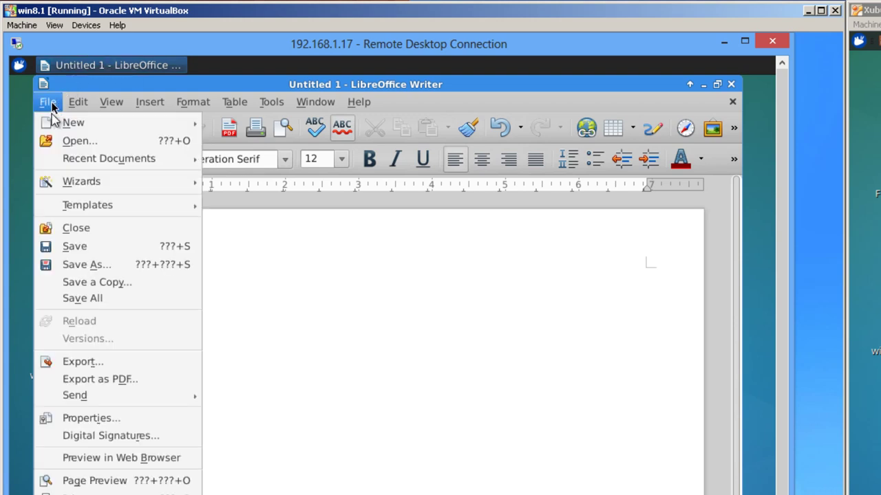
pyautogui.click(77, 270)
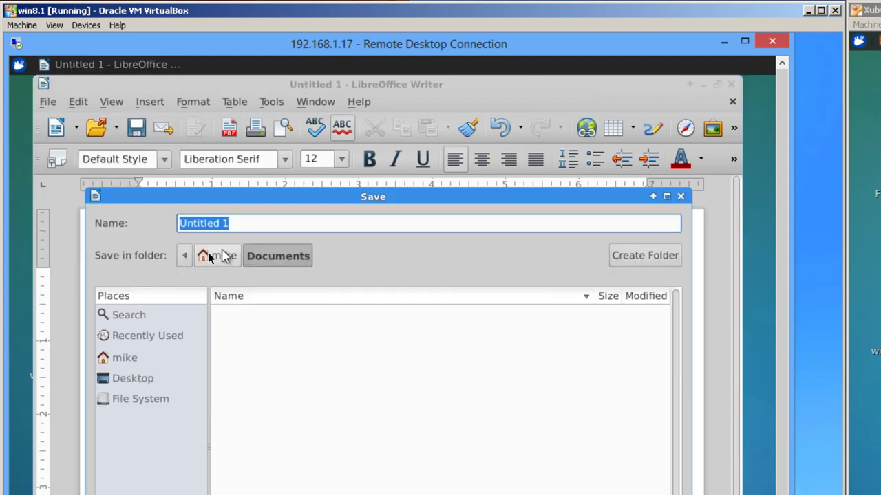
pyautogui.moveTo(239, 223); pyautogui.dragTo(140, 227)
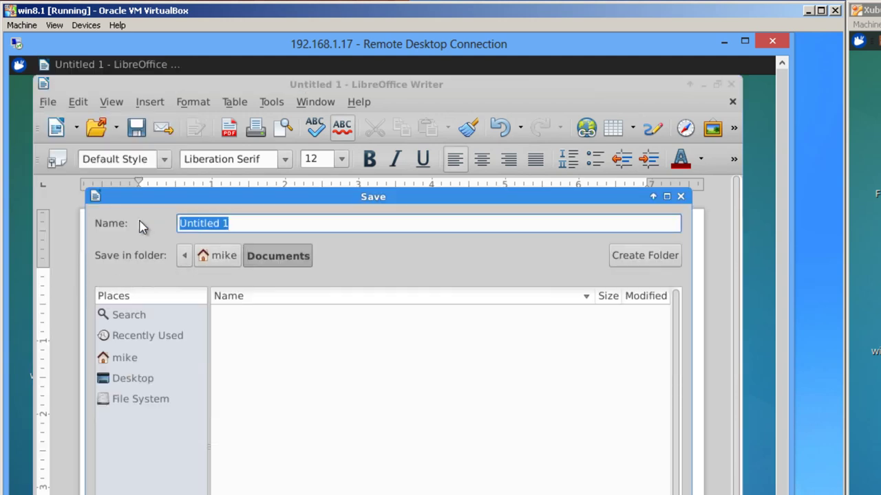
pyautogui.press('BackSpace')
pyautogui.write('win')
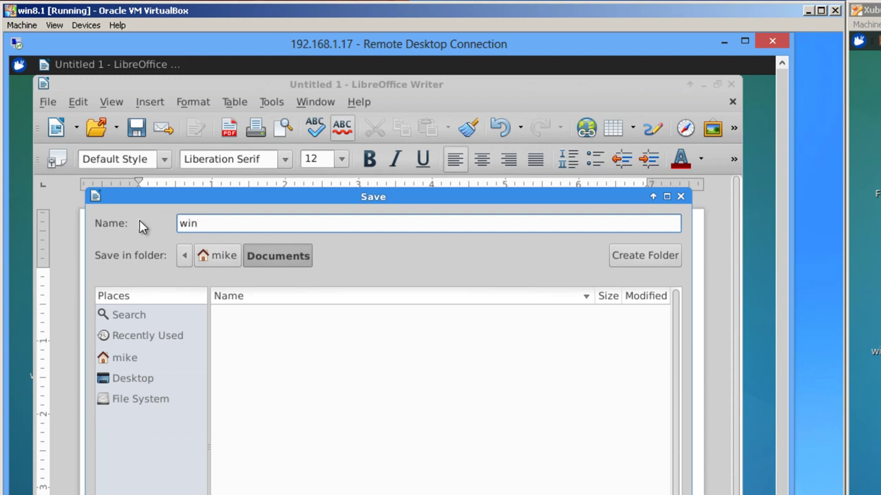
pyautogui.write('8test')
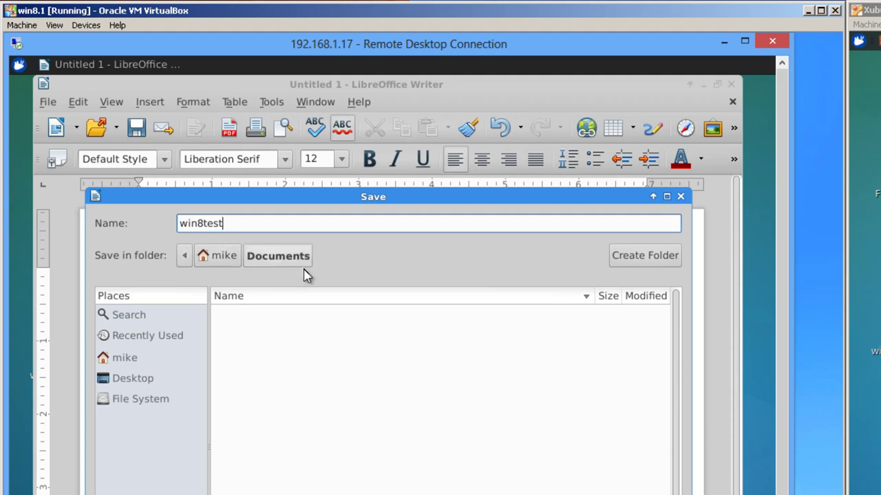
pyautogui.click(232, 259)
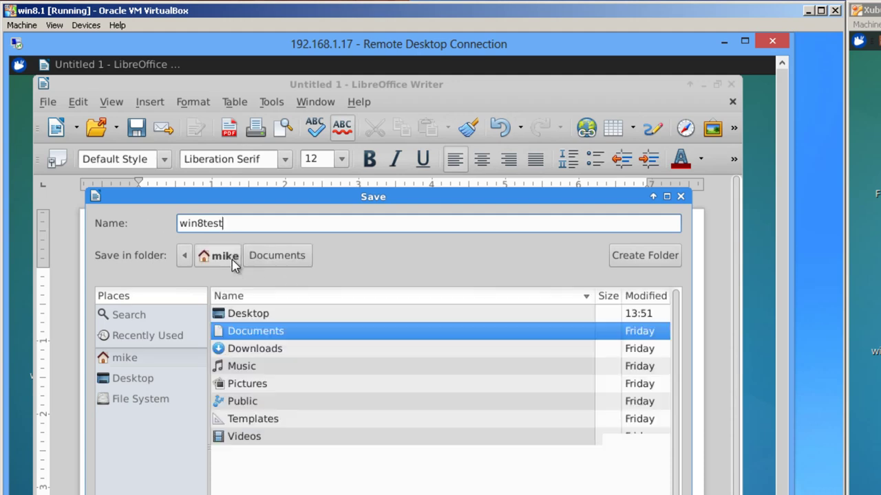
pyautogui.click(249, 315)
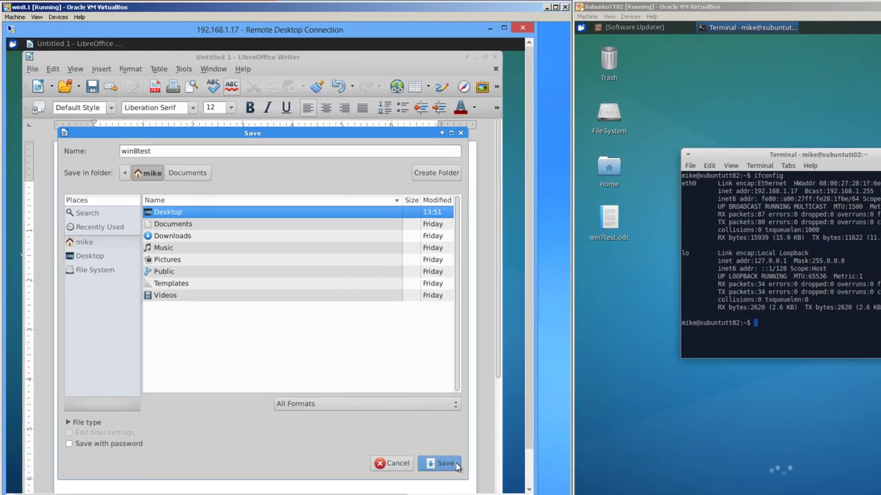
pyautogui.click(454, 465)
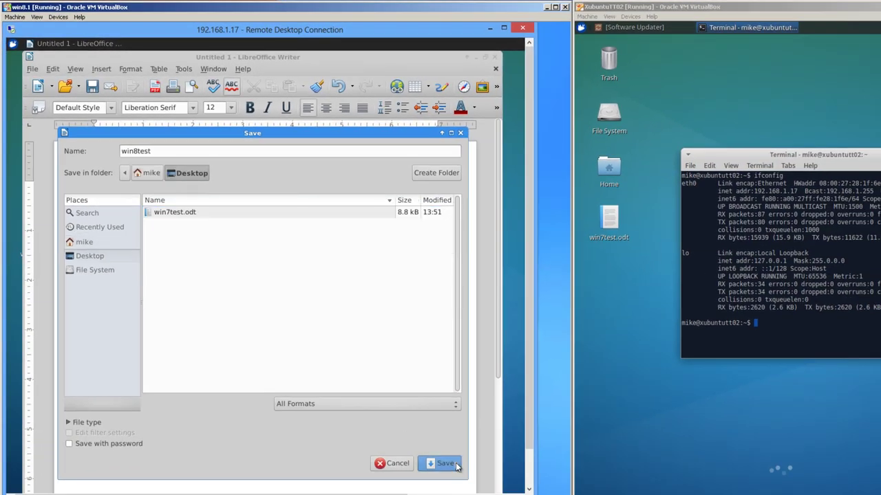
pyautogui.click(446, 463)
pyautogui.click(32, 69)
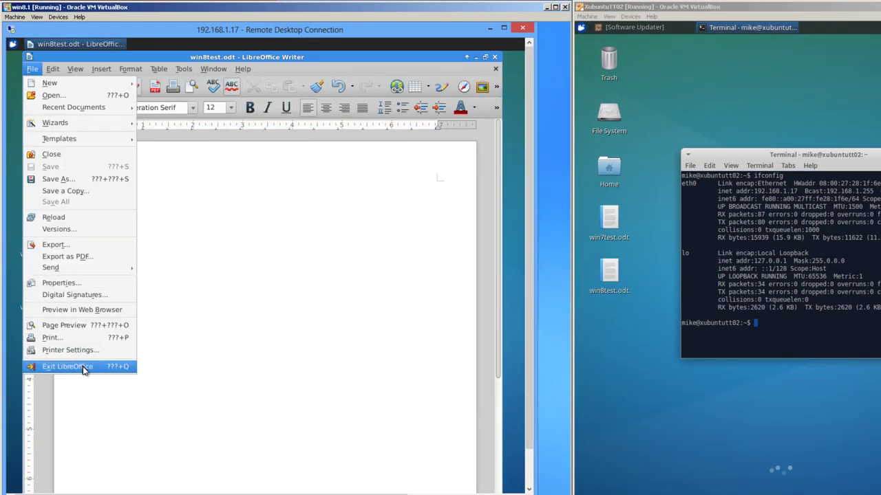
pyautogui.click(84, 369)
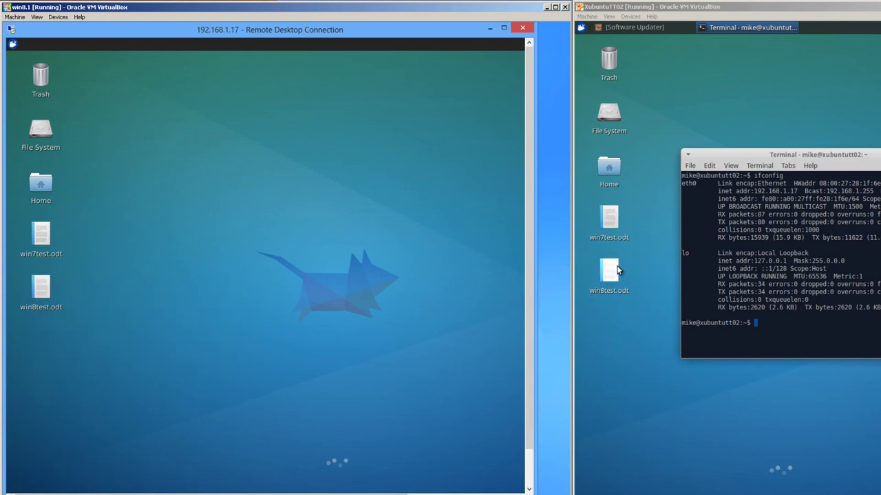
# Open win7test.odt from the Xubuntu desktop with LibreOffice Writer
pyautogui.click(616, 221)
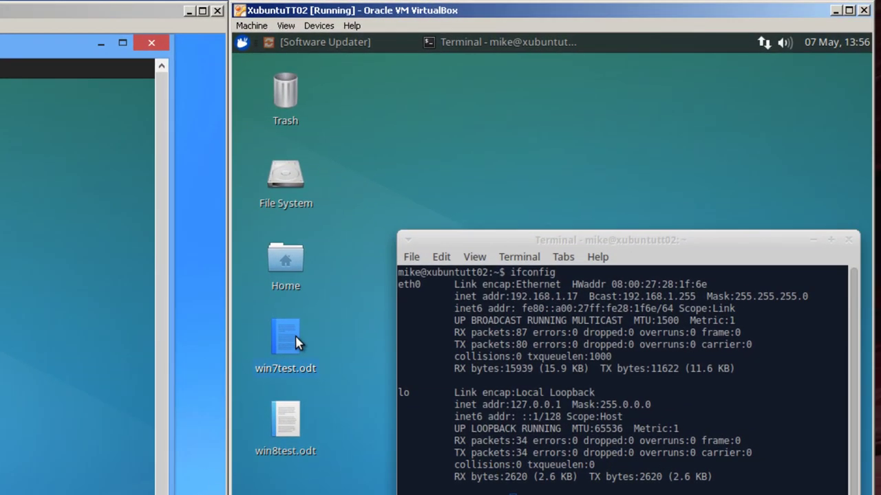
pyautogui.rightClick(296, 342)
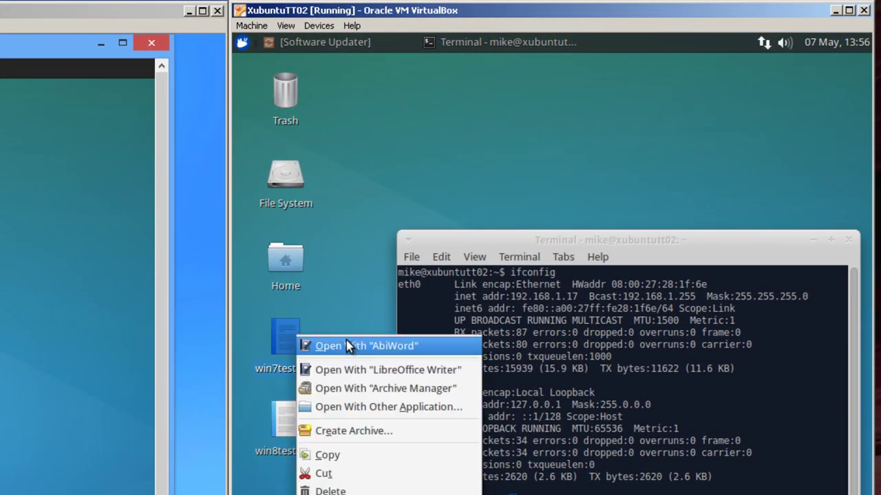
pyautogui.click(398, 371)
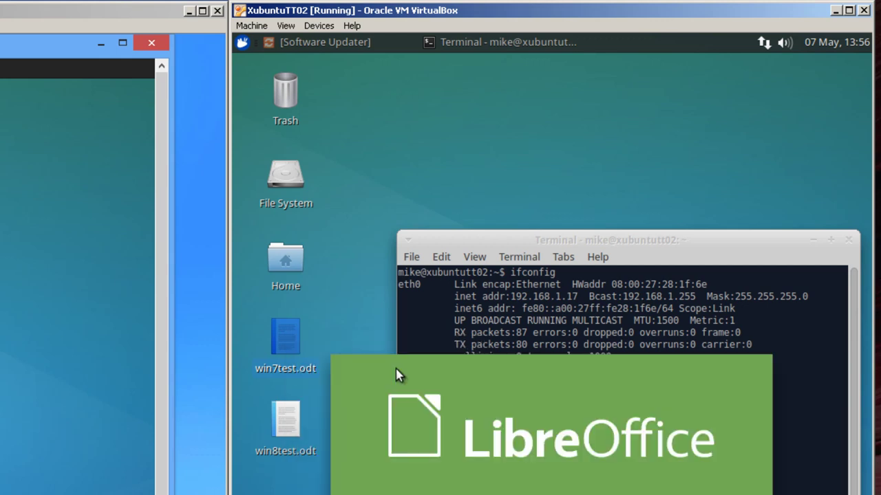